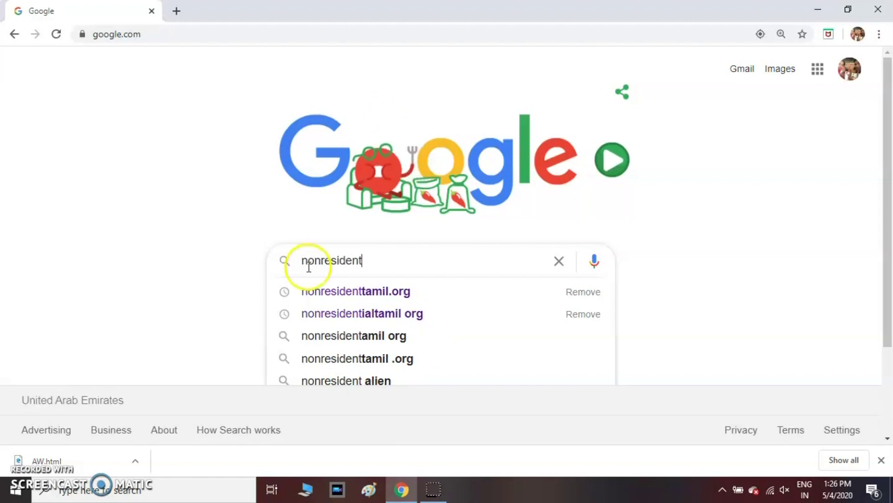
Step: Search Google for nonresidenttamil.org and open the Commissionerate of Rehabilitation and Welfare of Non Resident Tamils site
left_click(314, 293)
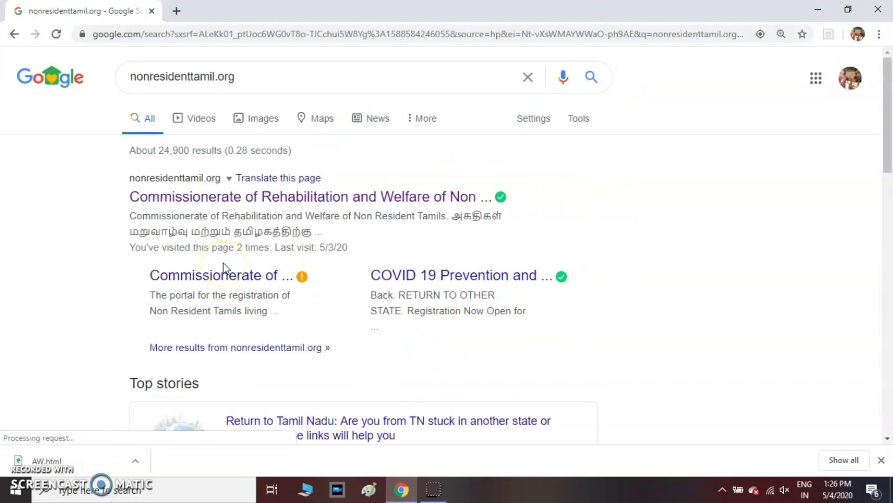
left_click(221, 203)
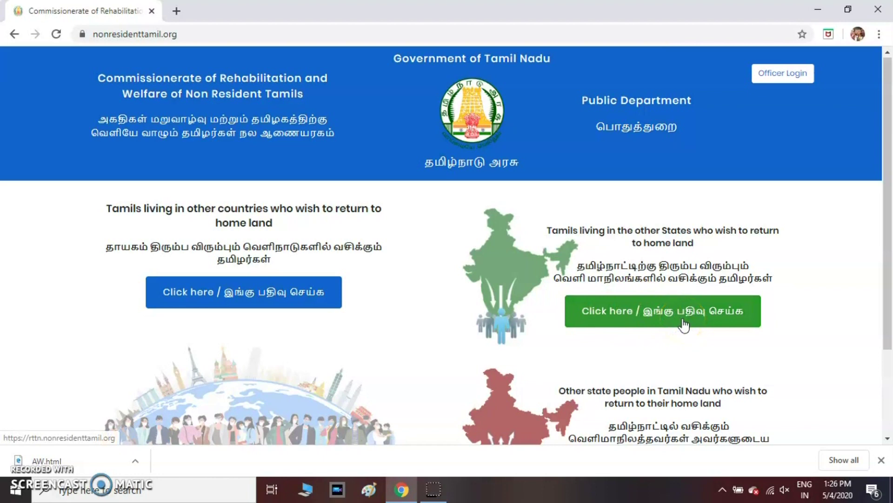
Step: Choose the 'Tamils living in other countries' registration and accept the COVID-19 note to reach the blank form
scroll(683, 324, "down", 1)
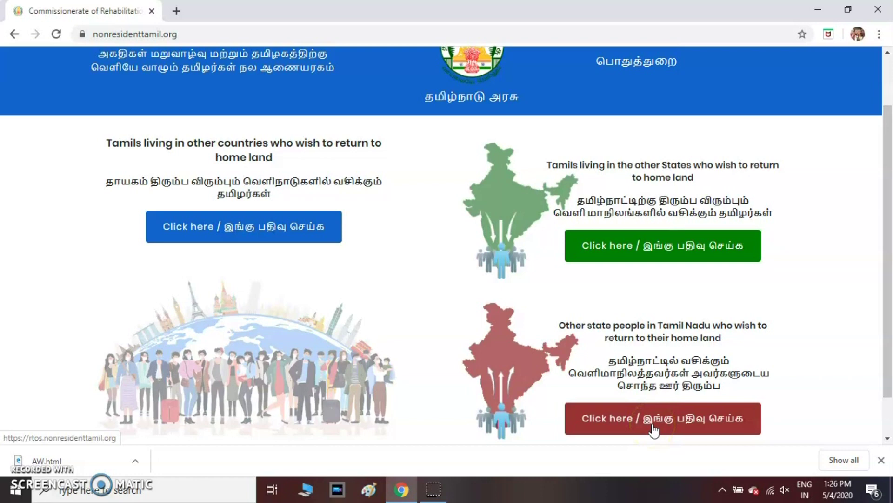
left_click(238, 230)
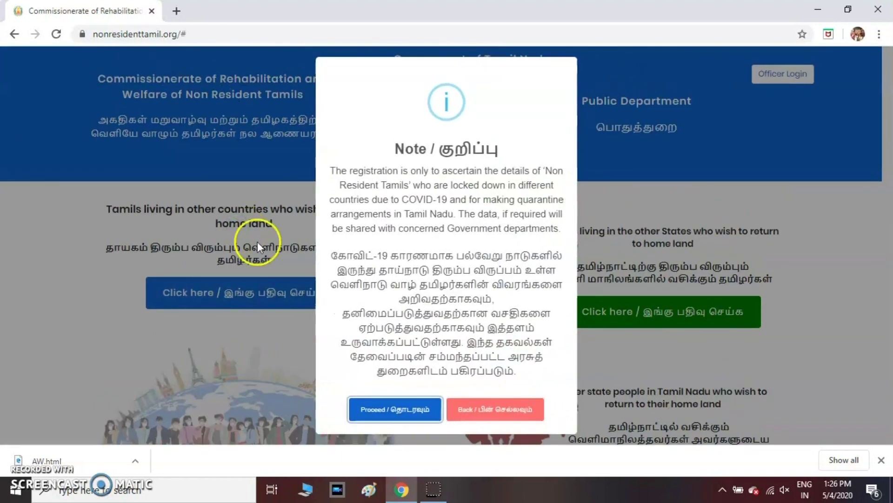
left_click(417, 409)
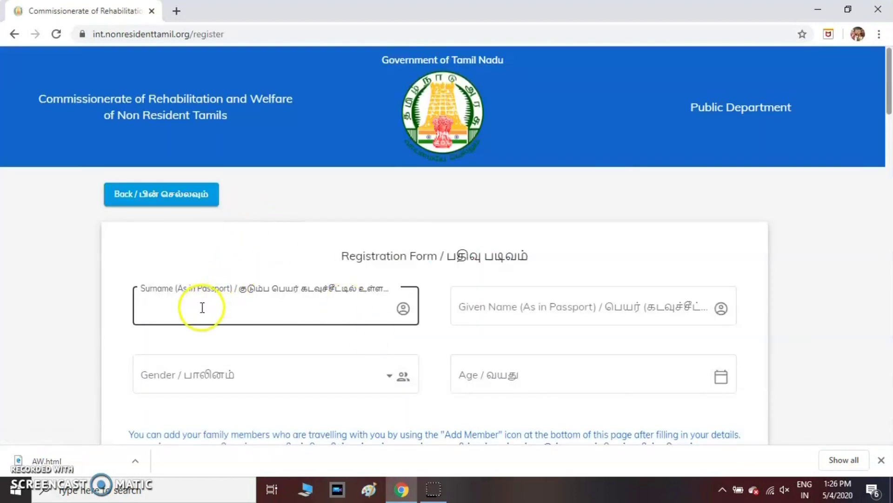
Step: Enter the applicant's surname and given name as in the passport
scroll(319, 190, "down", 10)
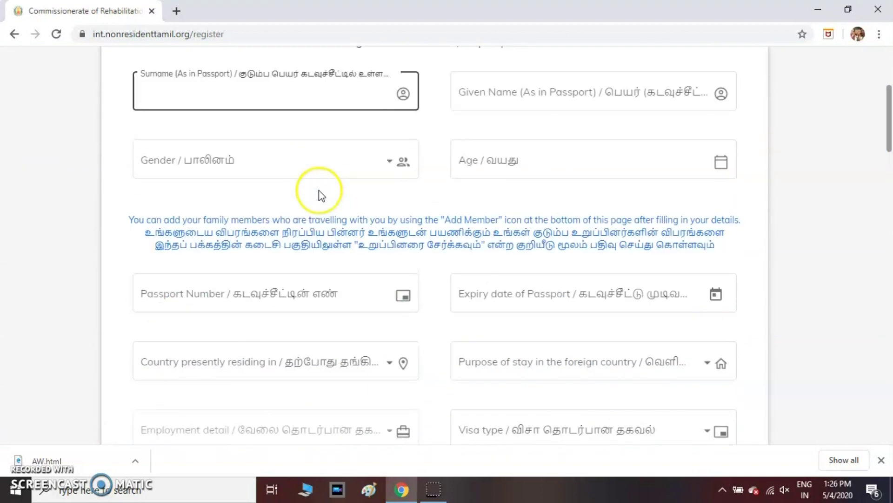
scroll(319, 190, "up", 4)
scroll(319, 191, "up", 5)
left_click(192, 239)
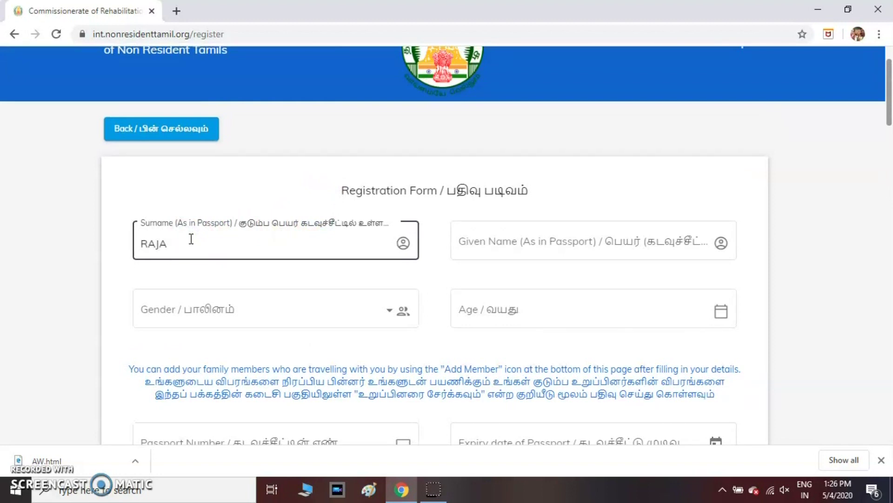
left_click(526, 241)
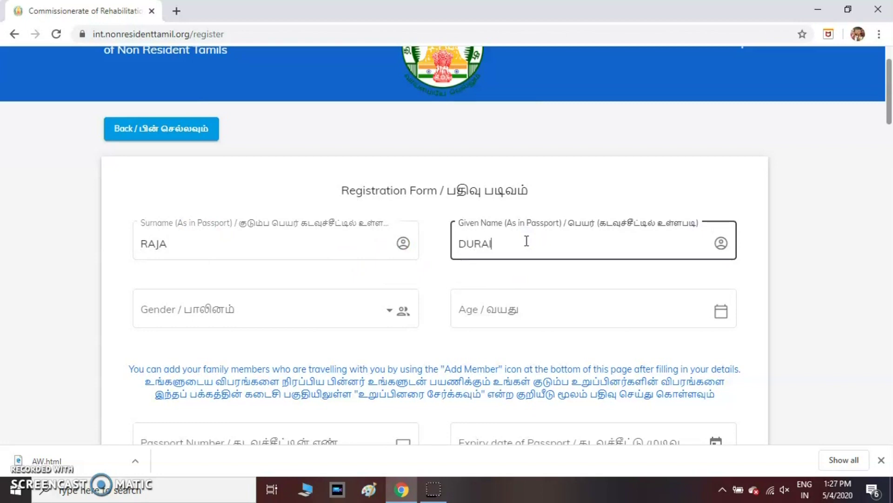
Step: Set gender to Male and age to 25, then enter the passport number
left_click(321, 311)
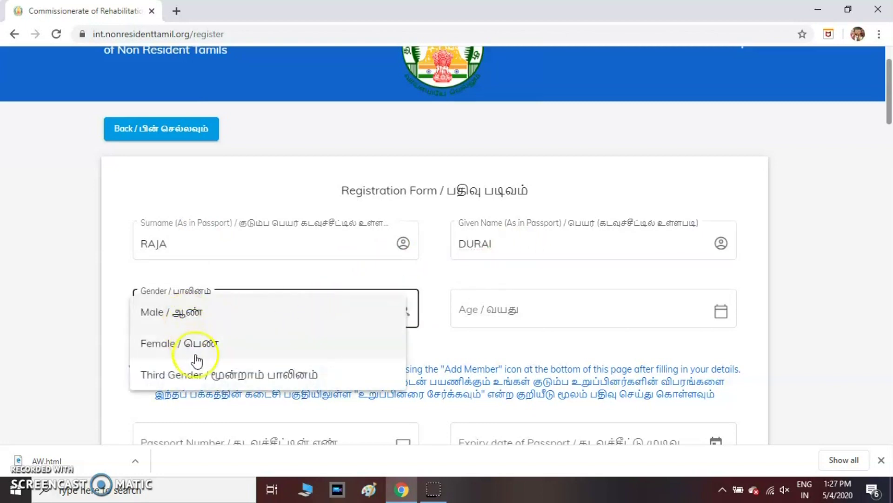
left_click(185, 320)
left_click(520, 309)
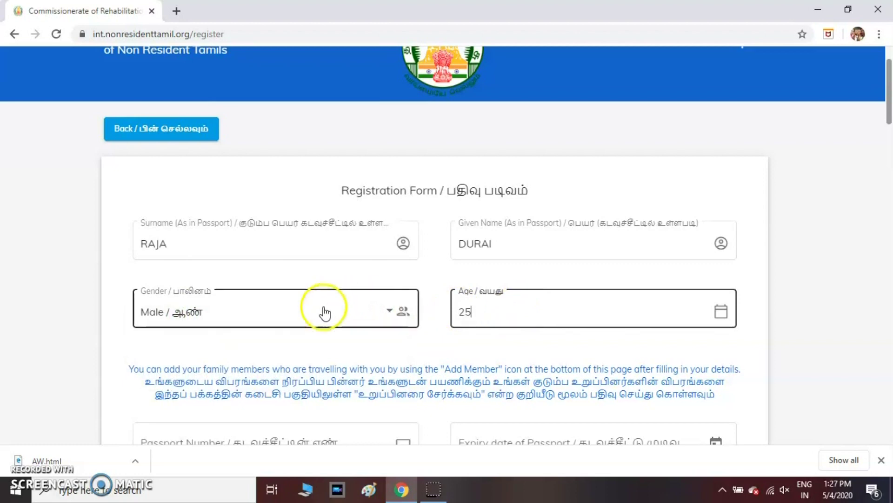
scroll(236, 345, "down", 3)
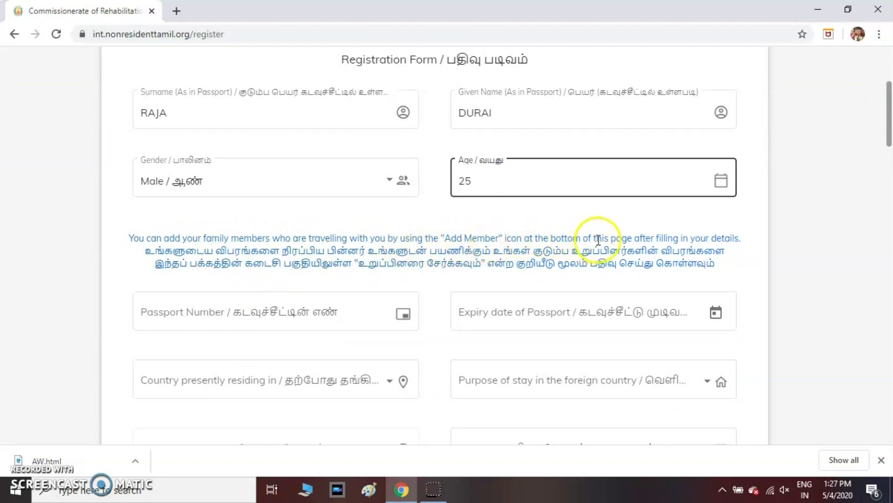
scroll(407, 255, "down", 1)
left_click(334, 250)
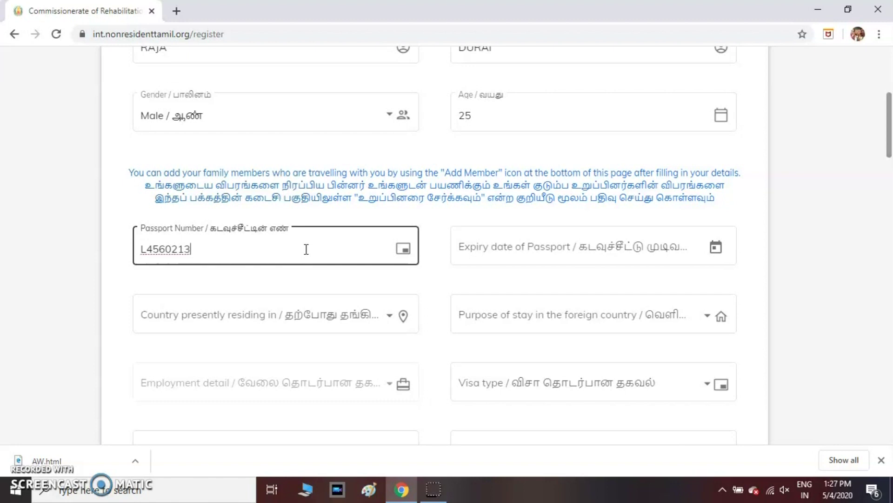
Step: Set the passport expiry date to 20-Jun-2024 using the calendar
left_click(546, 247)
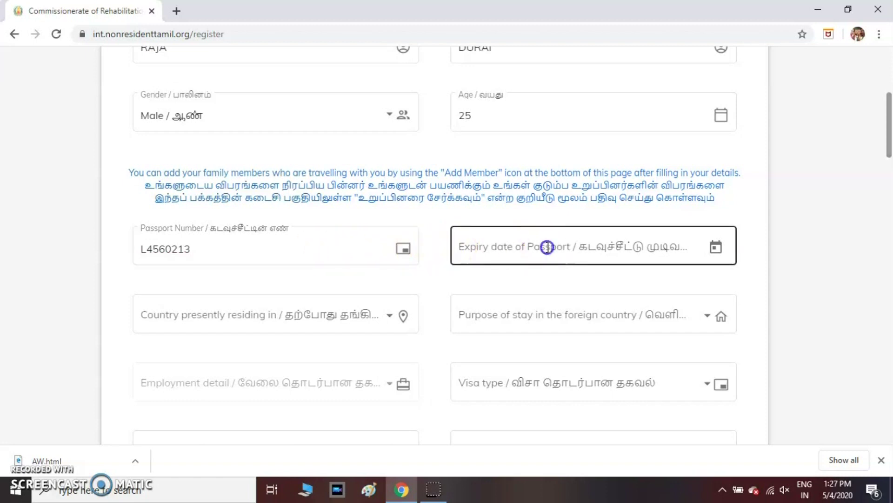
left_click(718, 249)
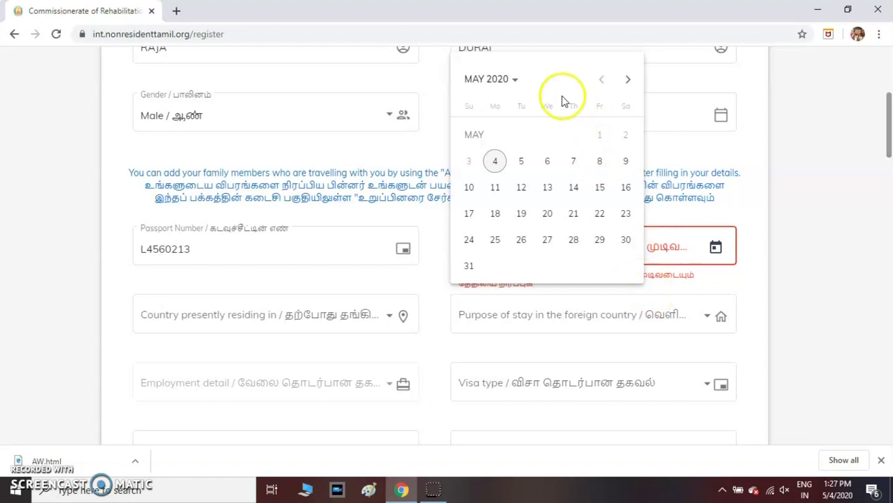
left_click(515, 79)
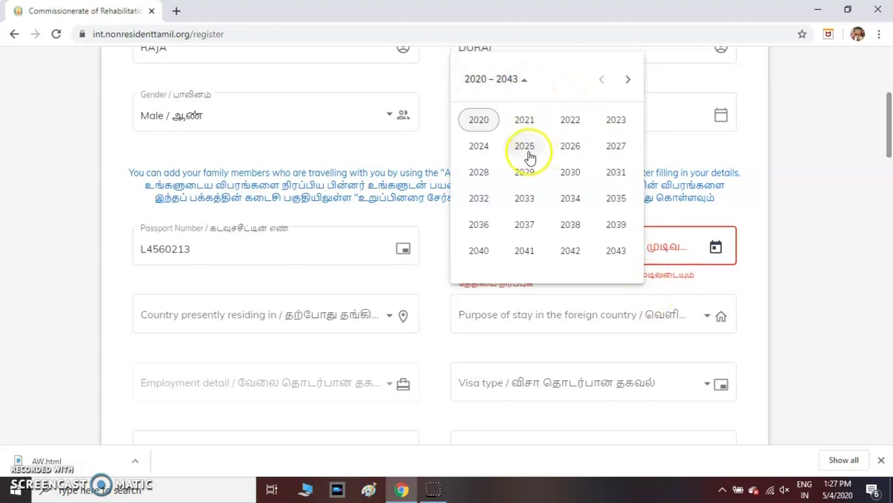
left_click(479, 145)
left_click(526, 186)
left_click(575, 214)
left_click(308, 277)
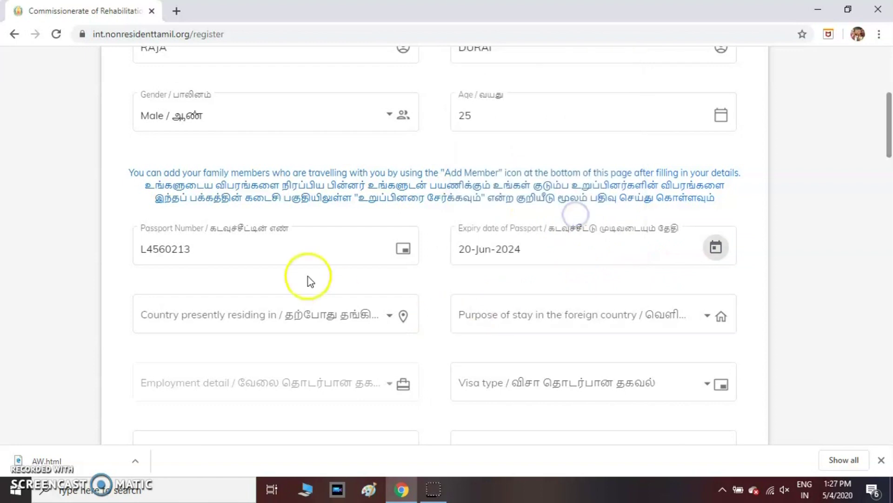
Step: Set the country of residence to United Arab Emirates
left_click(239, 316)
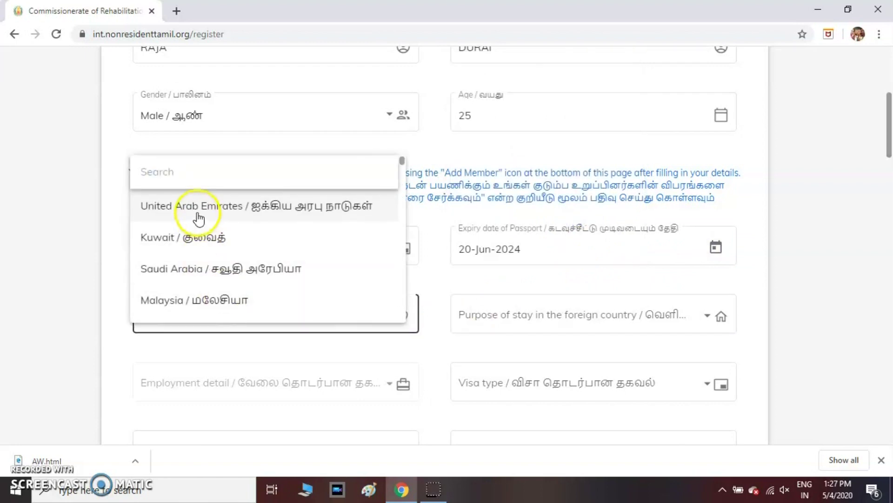
scroll(197, 285, "down", 2)
scroll(197, 285, "down", 3)
scroll(195, 285, "up", 5)
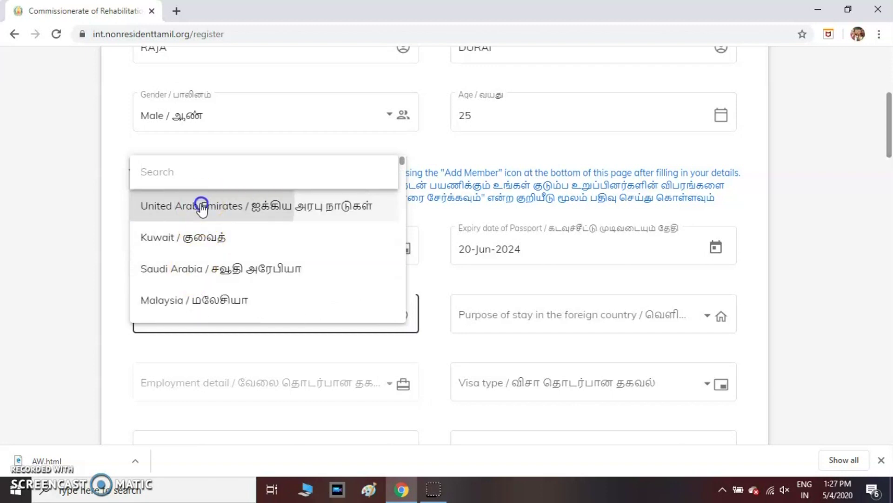
left_click(200, 206)
Step: Set the purpose of stay to Tourism Purpose after briefly trying Employment Purpose
left_click(554, 316)
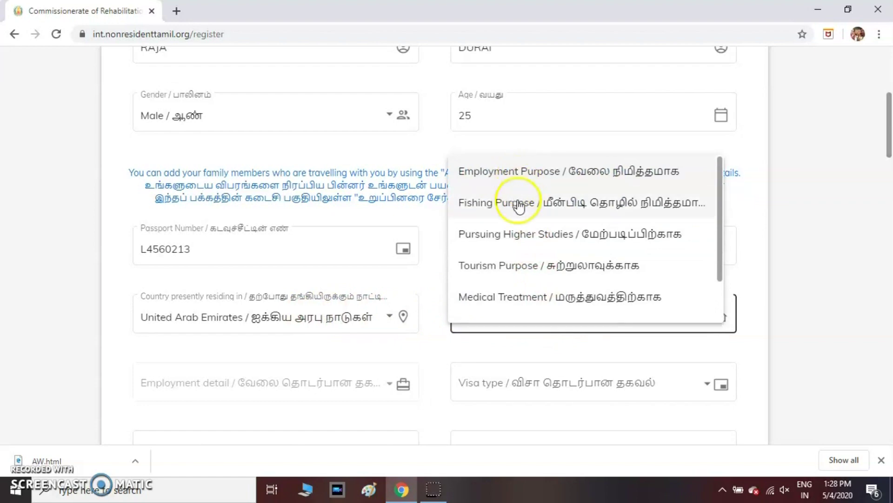
left_click(517, 265)
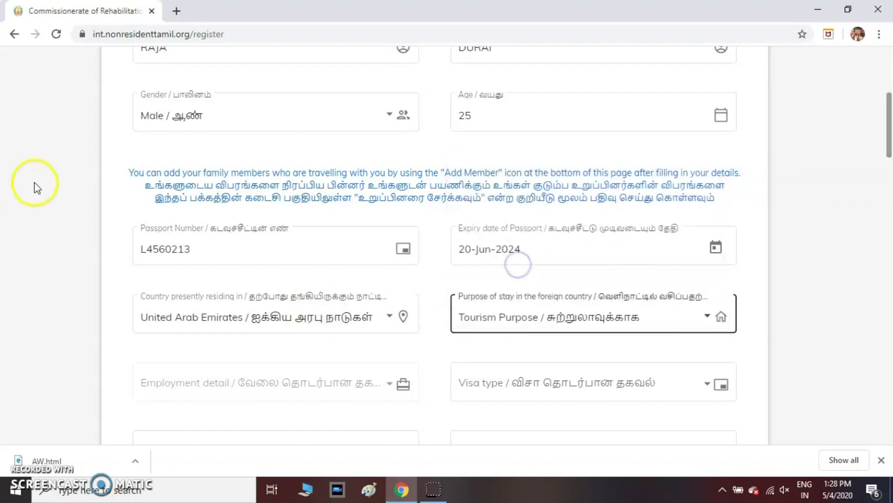
scroll(35, 181, "down", 3)
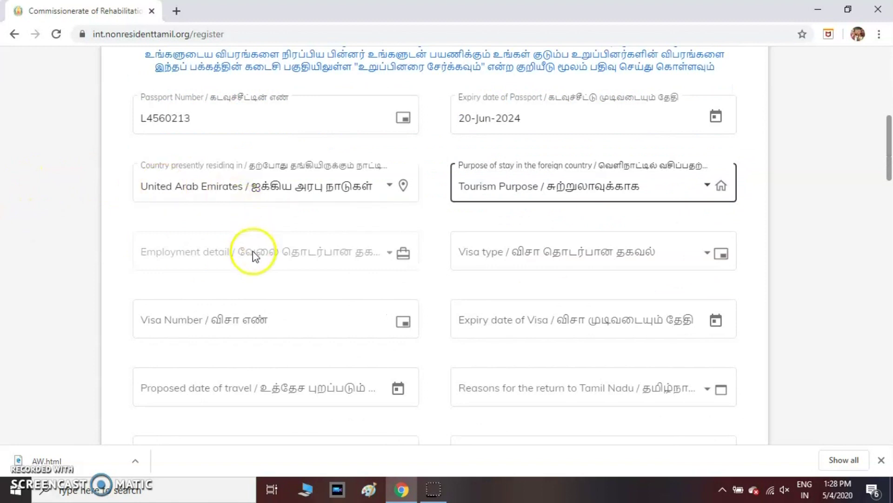
left_click(487, 191)
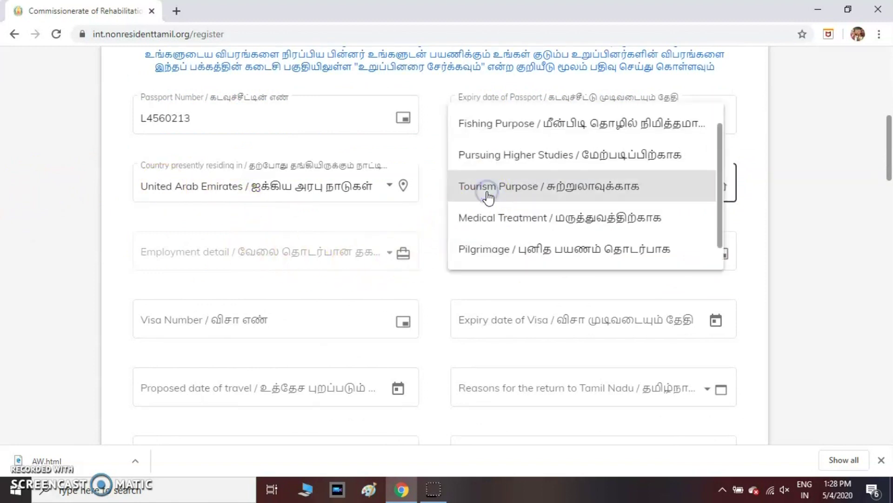
scroll(489, 149, "up", 1)
left_click(490, 126)
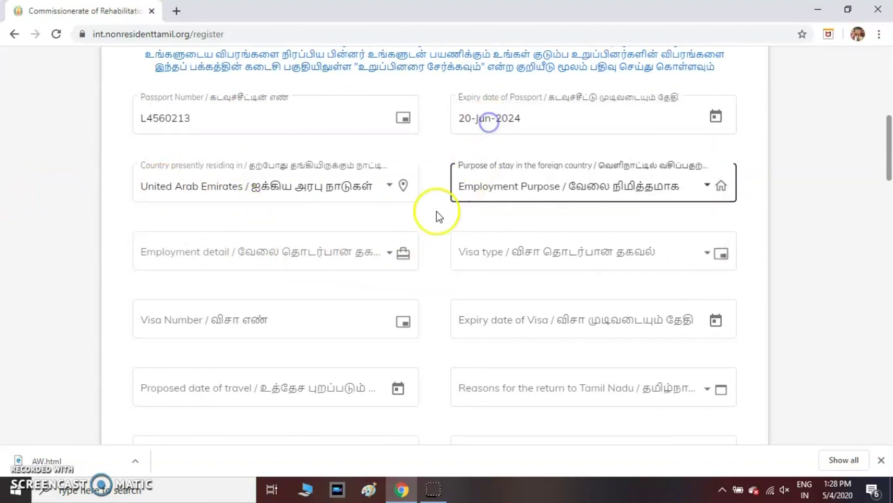
left_click(235, 256)
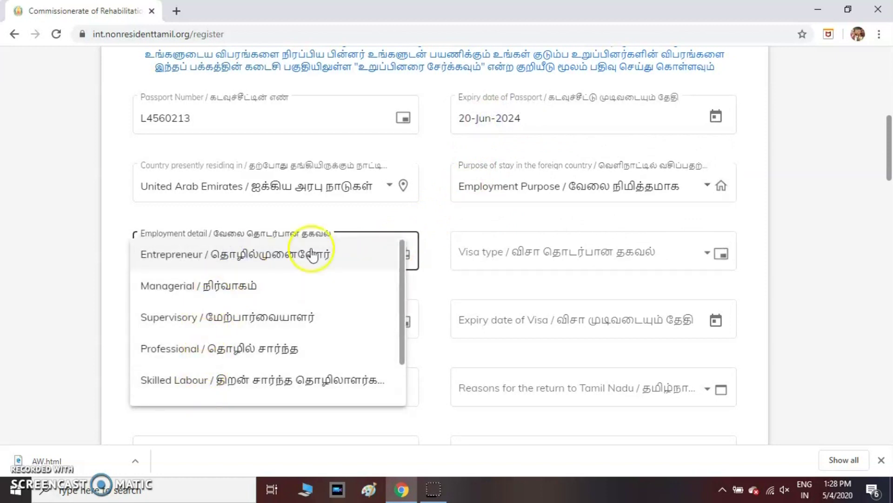
left_click(490, 190)
left_click(613, 188)
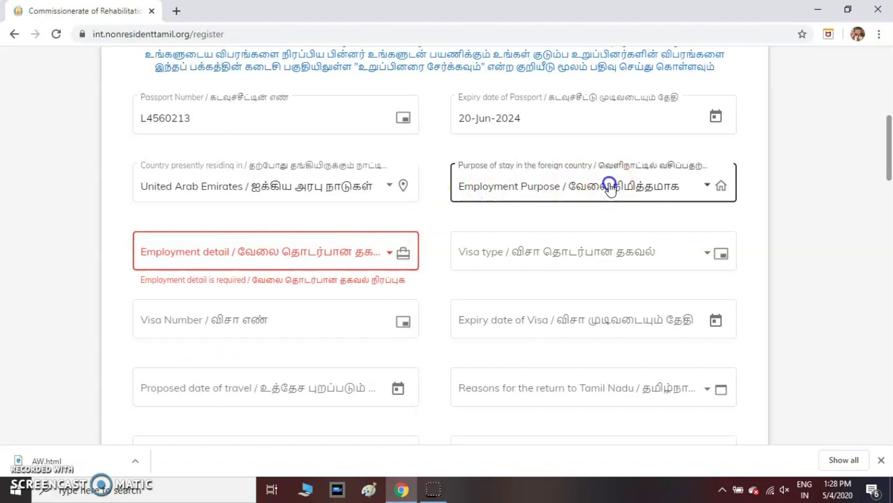
left_click(510, 292)
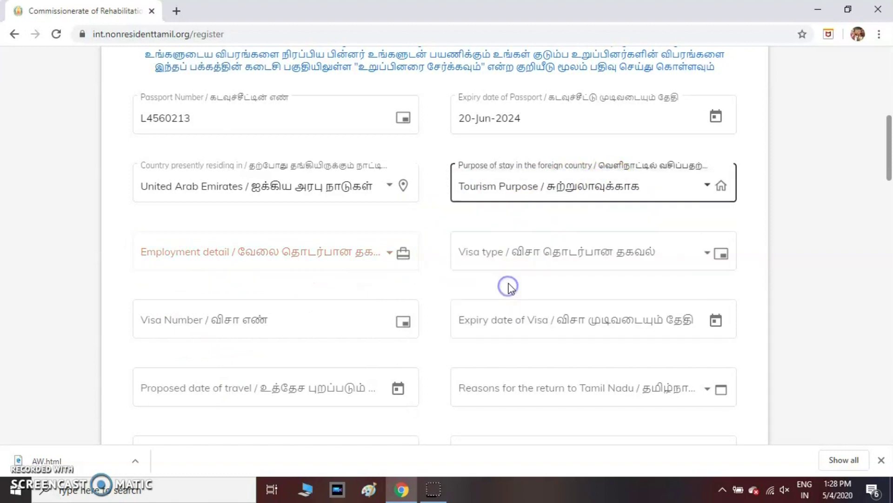
Step: Choose Visiting Visa as the visa type
left_click(544, 260)
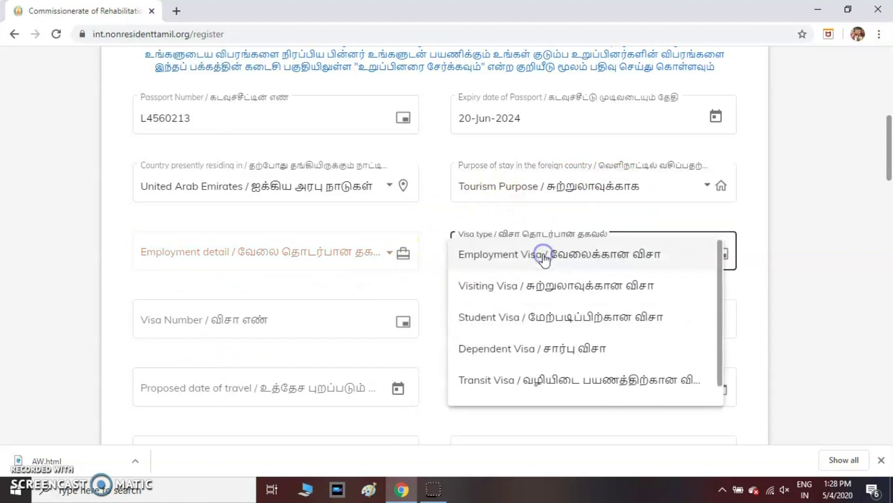
left_click(515, 288)
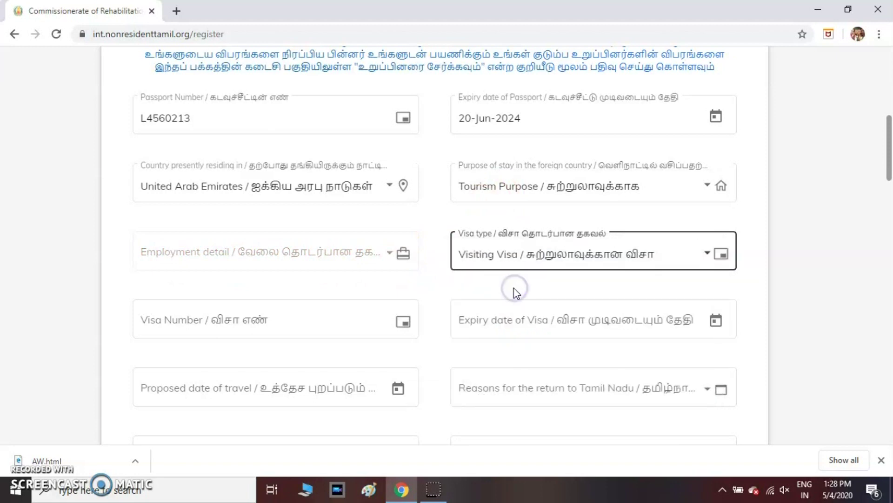
scroll(325, 270, "down", 1)
Step: Enter the visa number and set visa expiry to 31-May-2020
left_click(259, 250)
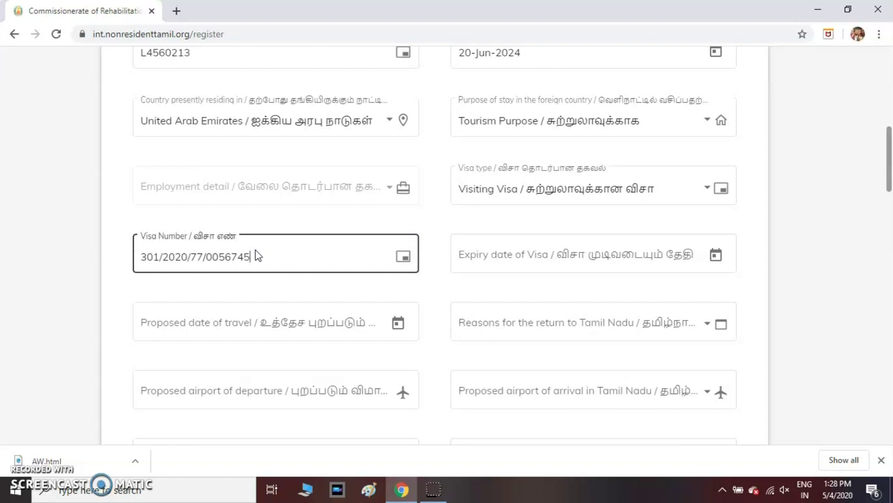
left_click(626, 263)
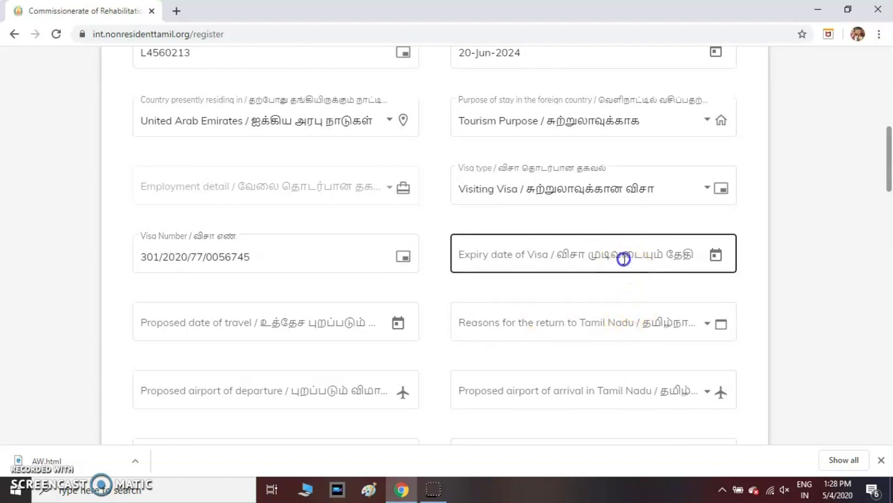
left_click(717, 257)
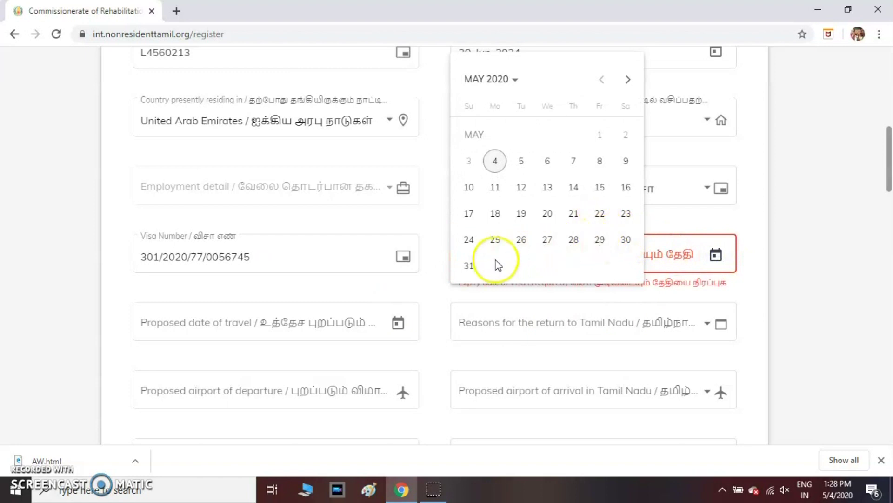
left_click(470, 267)
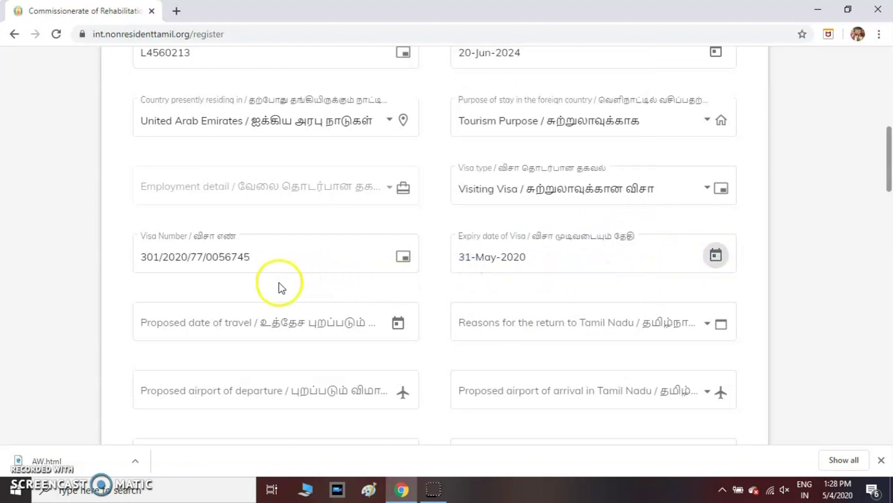
Step: Set the travel date to 20-May-2020 and the return reason to Loss of job
scroll(228, 247, "down", 3)
left_click(397, 191)
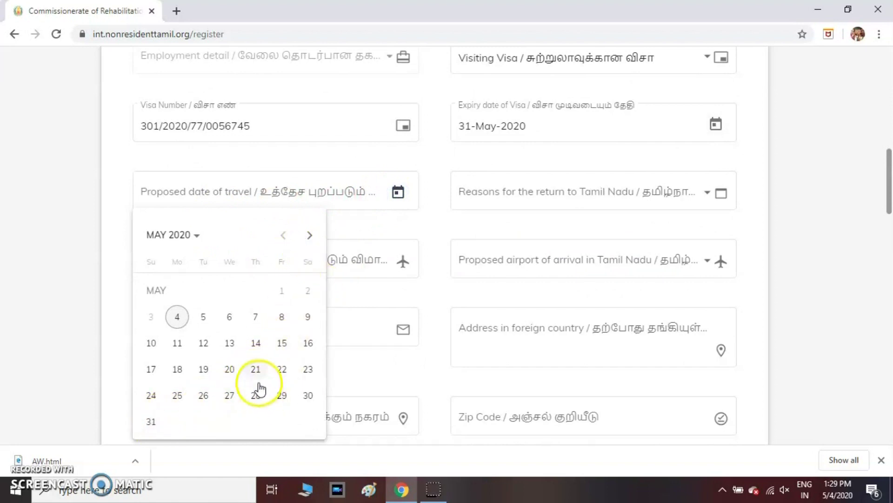
left_click(230, 370)
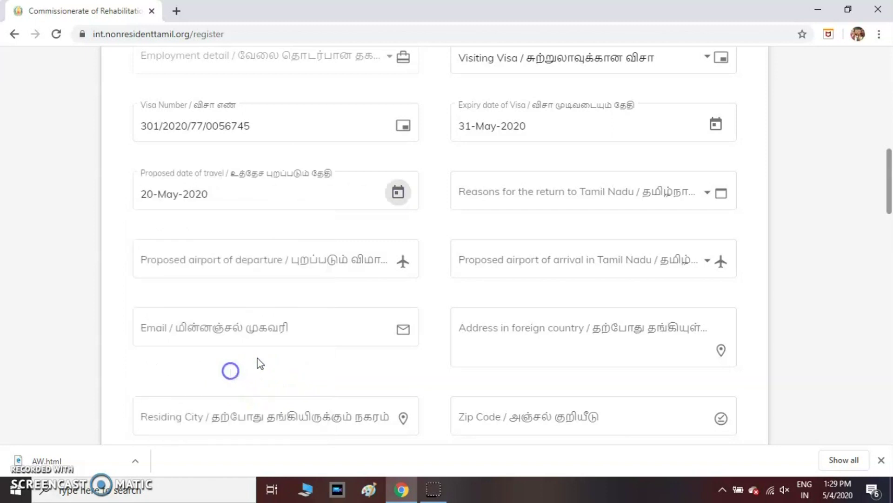
left_click(617, 196)
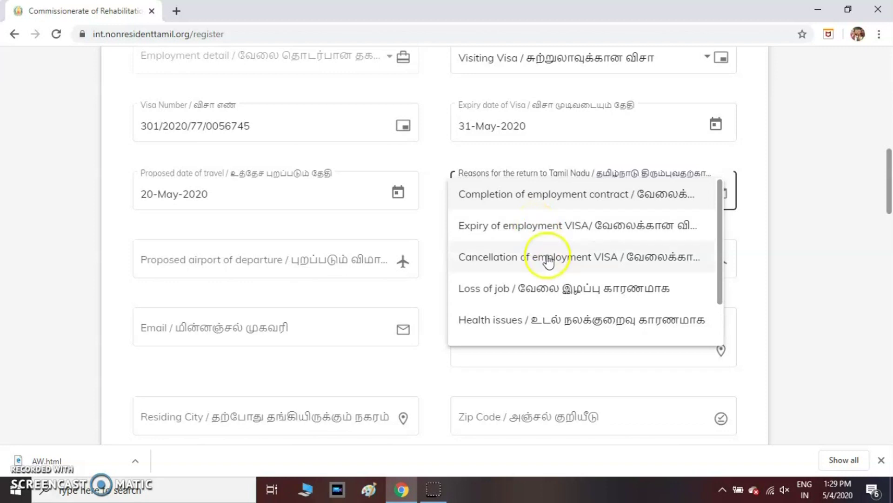
left_click(547, 289)
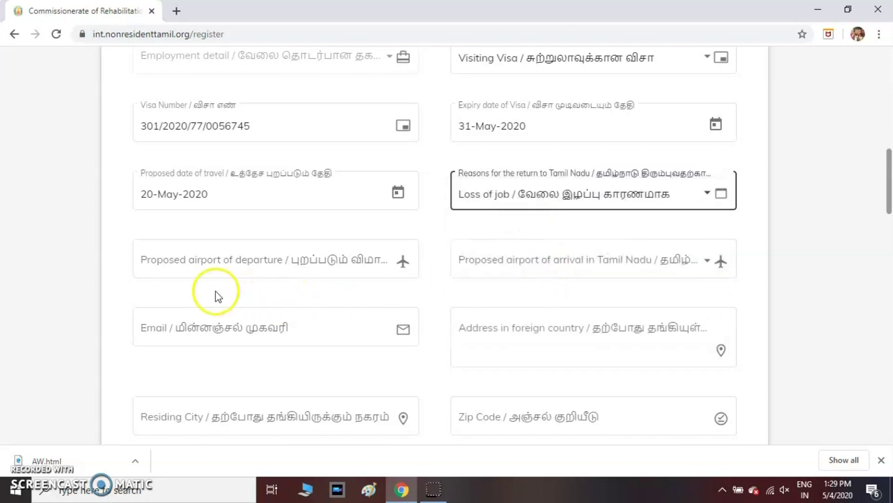
left_click(268, 261)
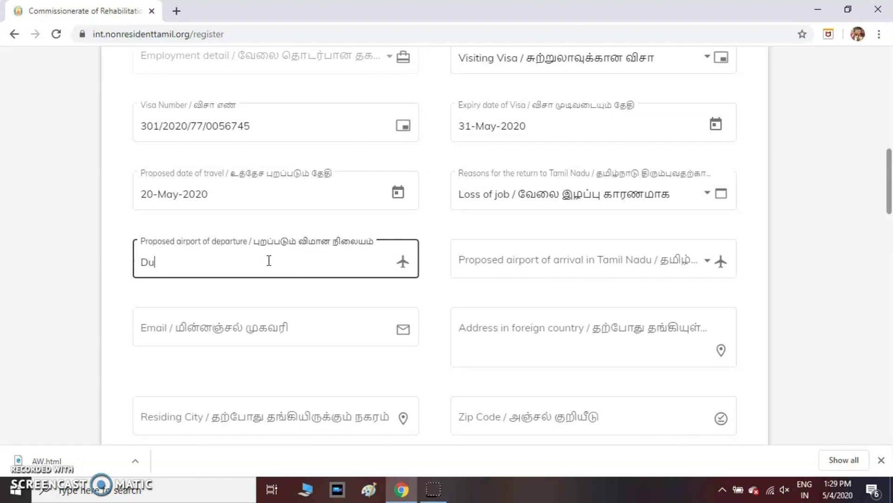
Step: Set departure airport Dubai and arrival airport TRZ Tiruchirappalli
left_click(573, 259)
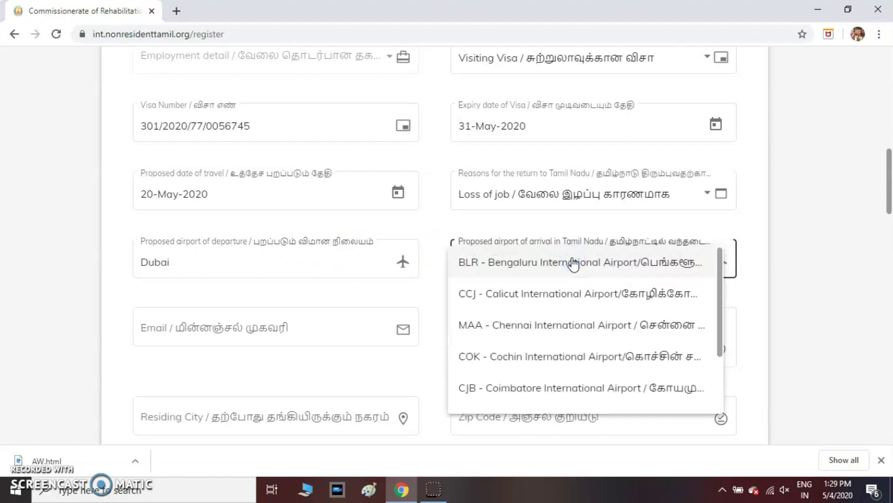
left_click(544, 328)
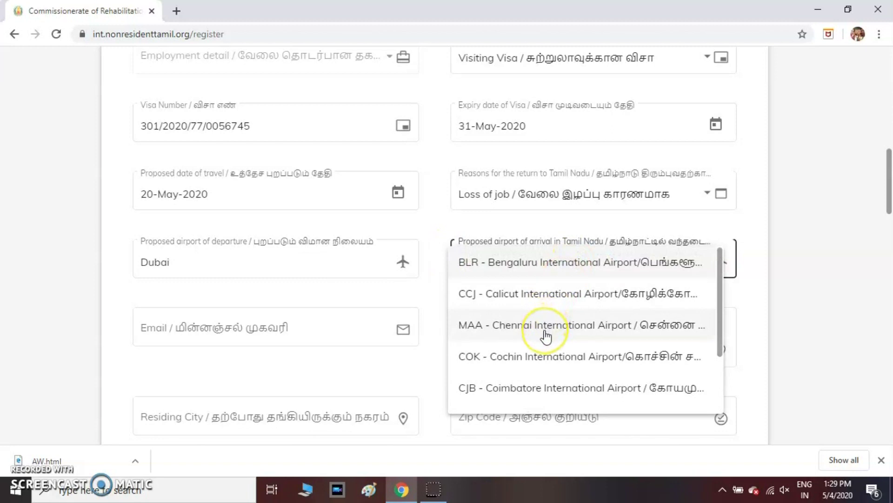
scroll(546, 336, "down", 1)
left_click(537, 399)
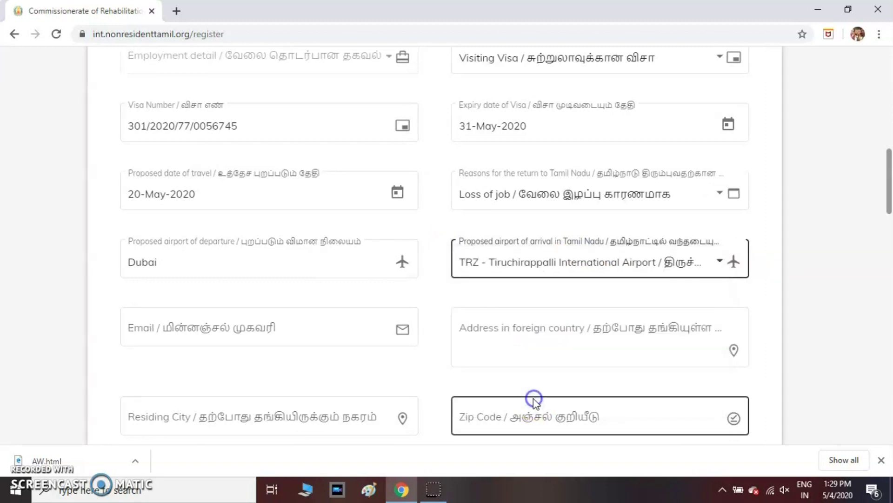
Step: Fill in the e-mail, foreign address, residing city Dubai and zip code
left_click(205, 327)
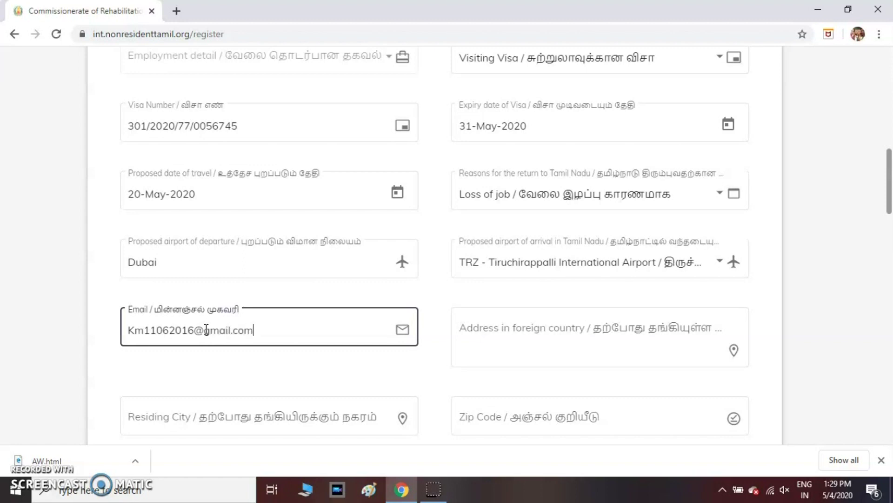
scroll(506, 339, "down", 3)
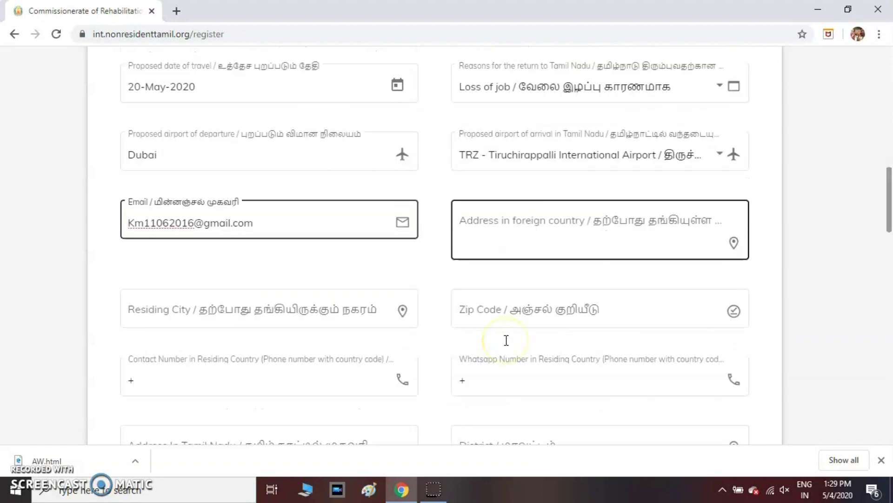
left_click(511, 205)
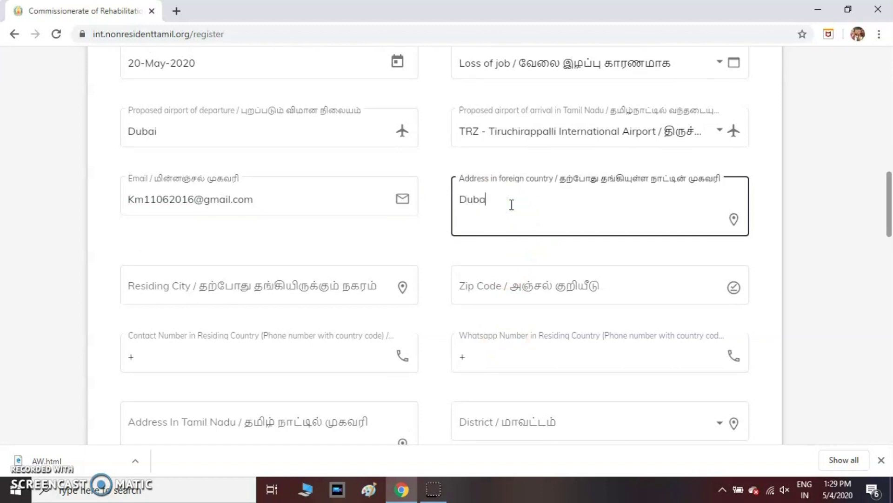
left_click(269, 285)
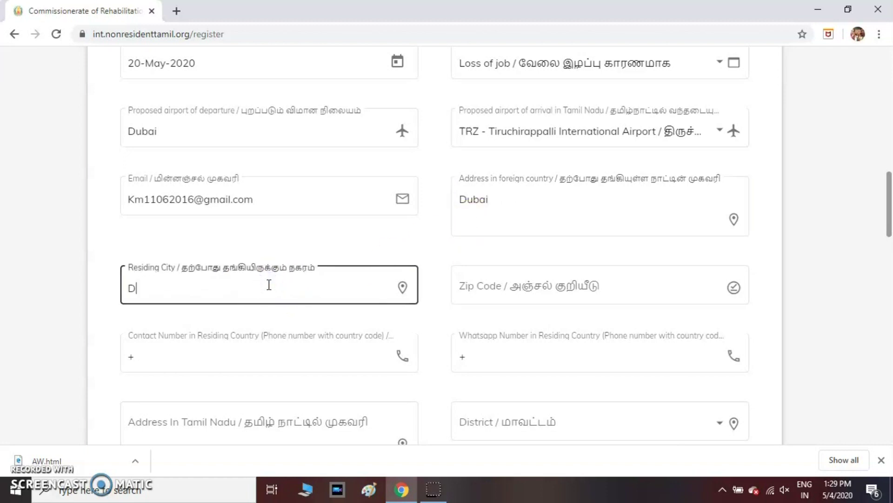
left_click(467, 213)
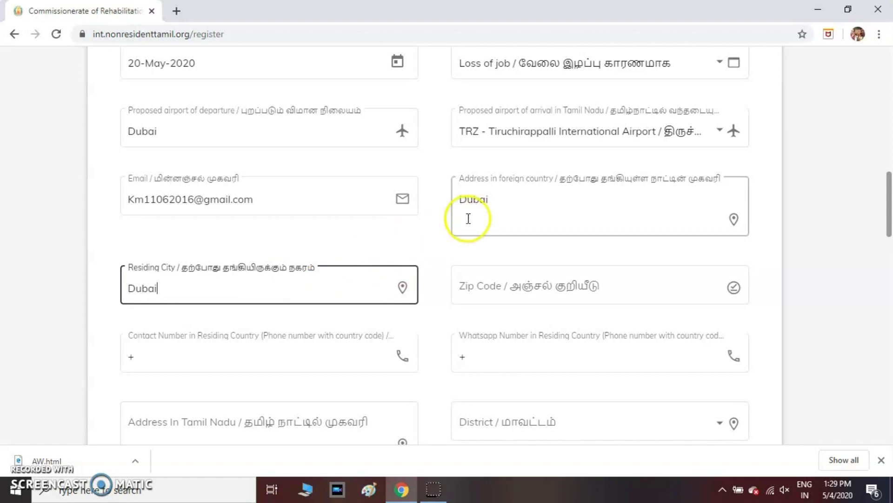
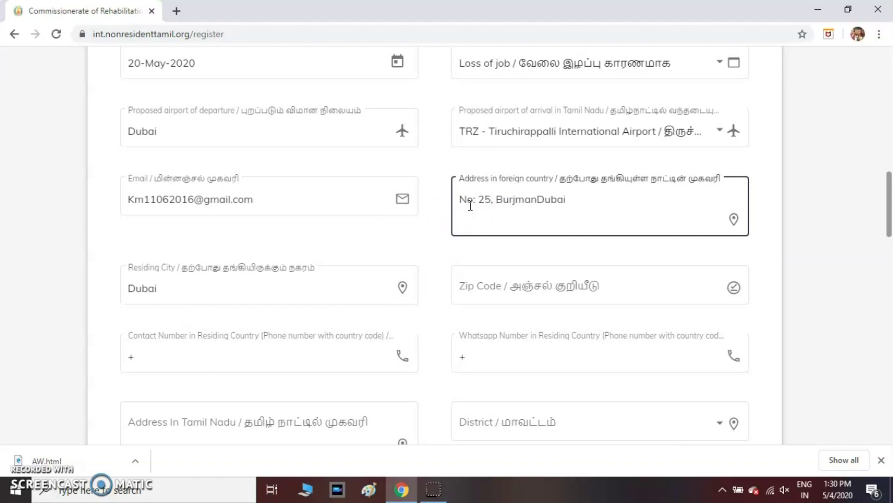
left_click(490, 287)
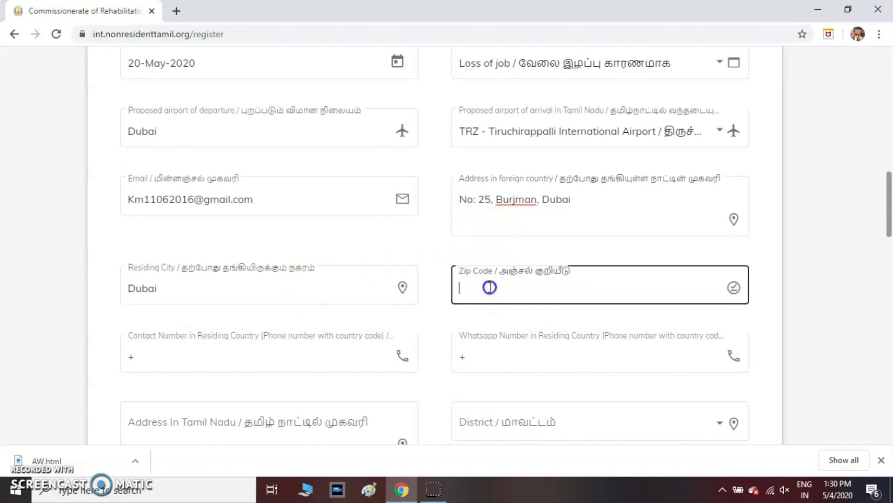
type("4563")
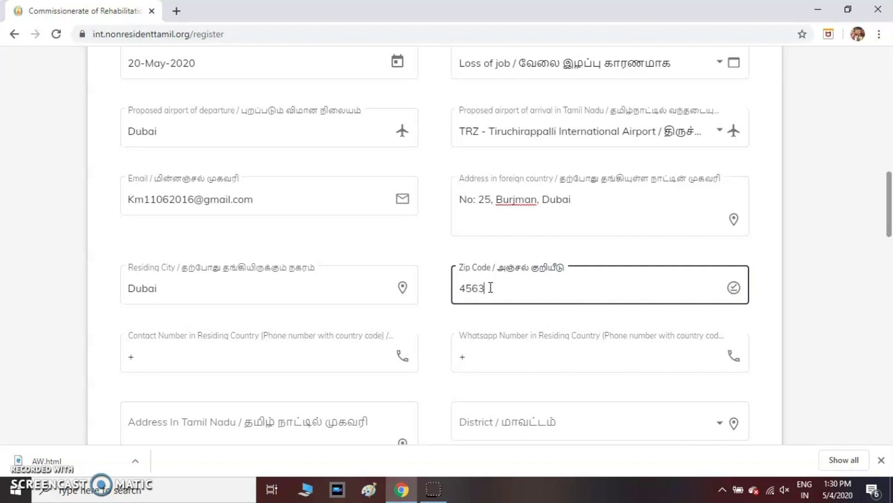
scroll(100, 349, "down", 3)
Step: Autofill the residing-country contact number, enter the WhatsApp number, and start the Tamil Nadu address
left_click(191, 234)
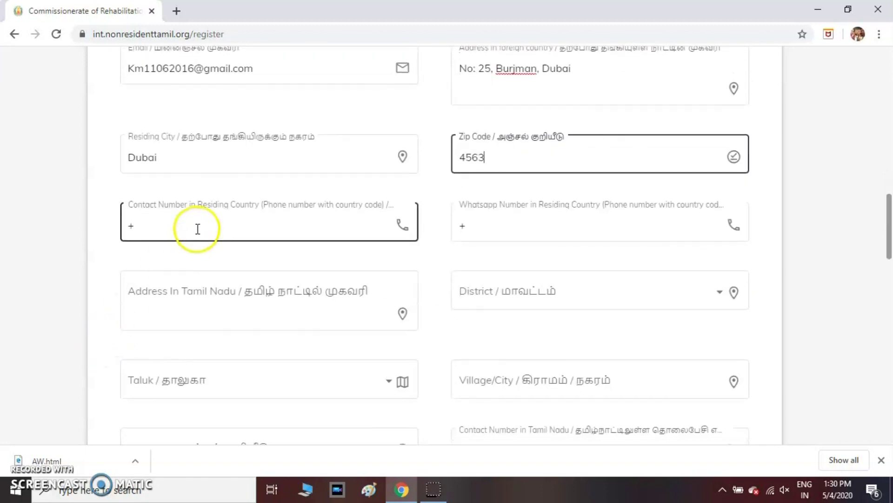
left_click(198, 229)
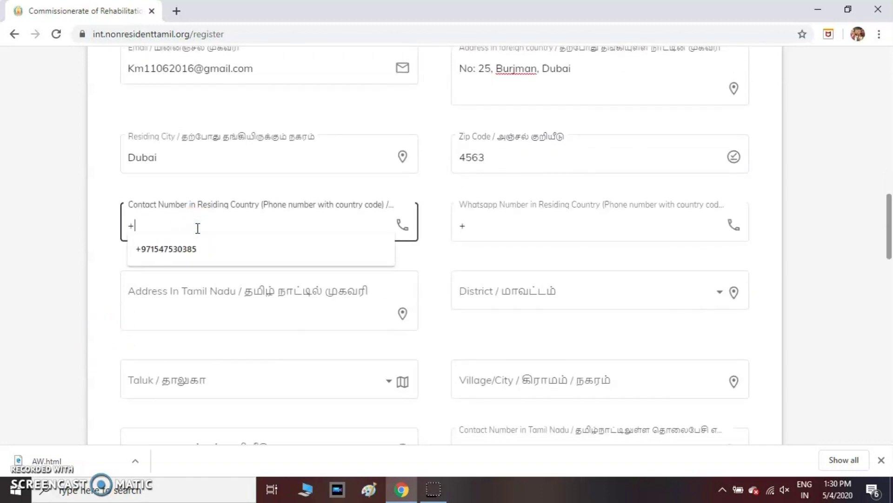
left_click(180, 246)
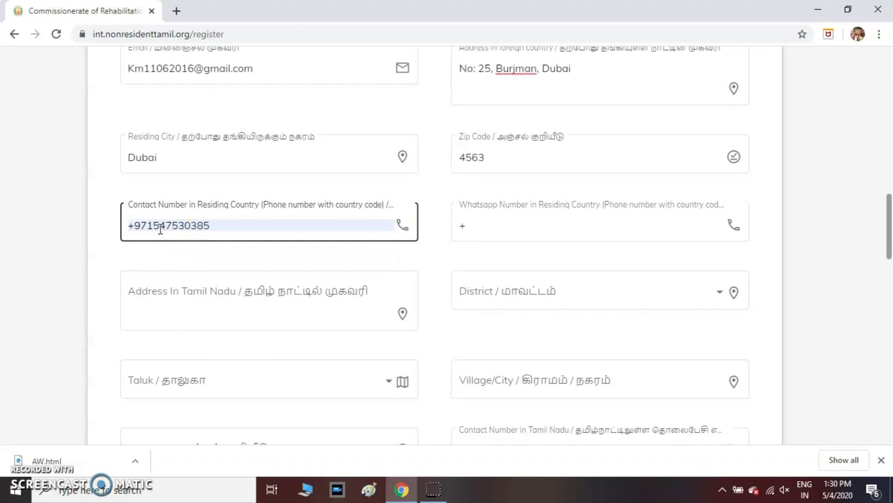
left_click(549, 226)
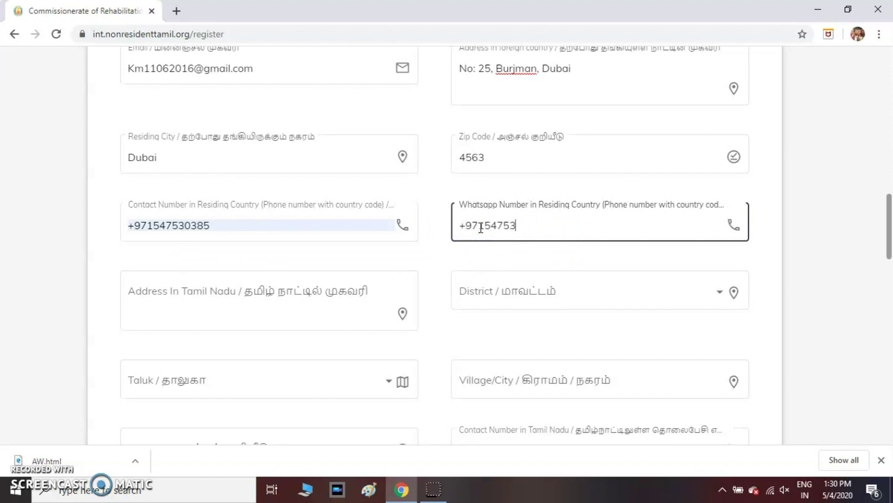
left_click(371, 298)
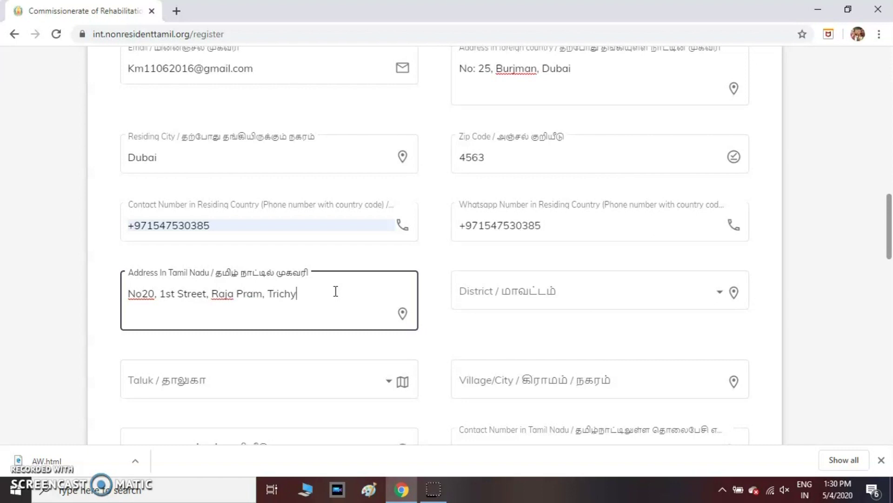
Step: Set district to Trichirappalli and taluk to Mannachanallur
left_click(556, 300)
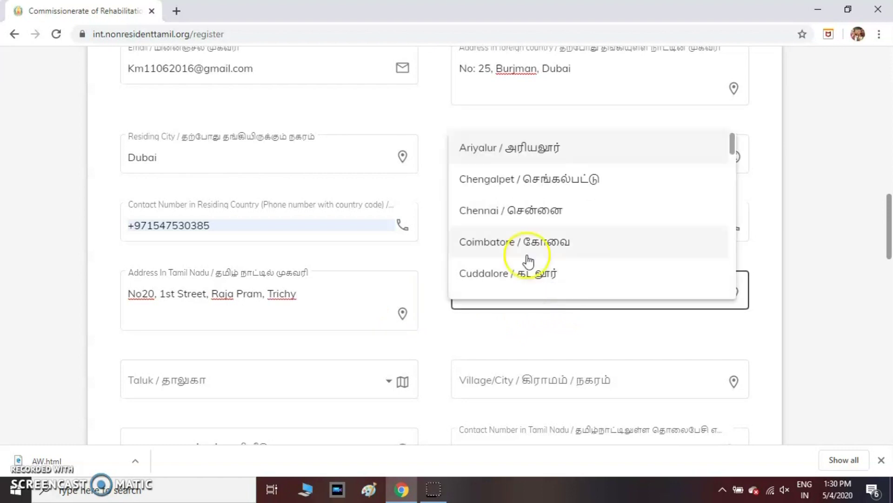
scroll(527, 261, "down", 10)
scroll(527, 260, "down", 1)
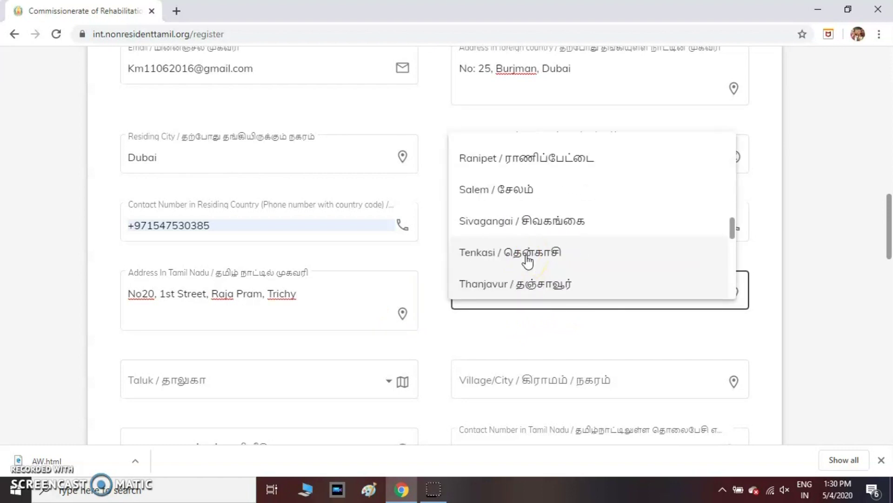
scroll(527, 261, "down", 1)
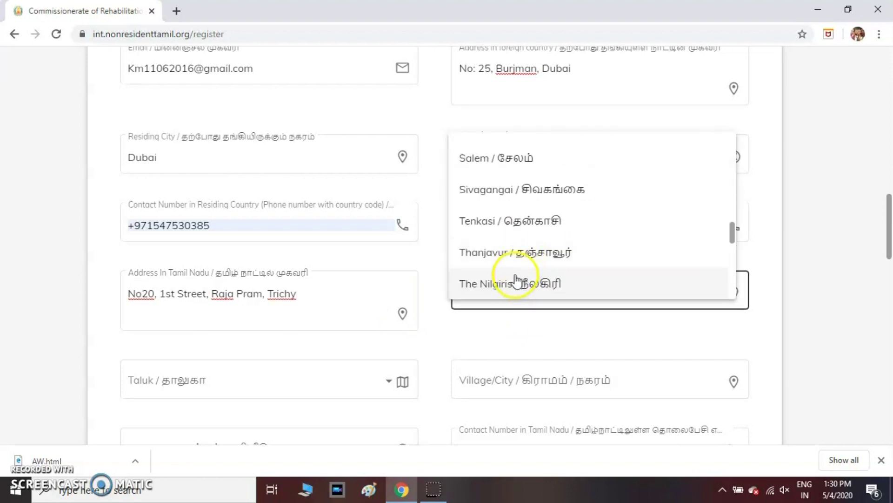
scroll(518, 287, "down", 1)
scroll(518, 287, "down", 2)
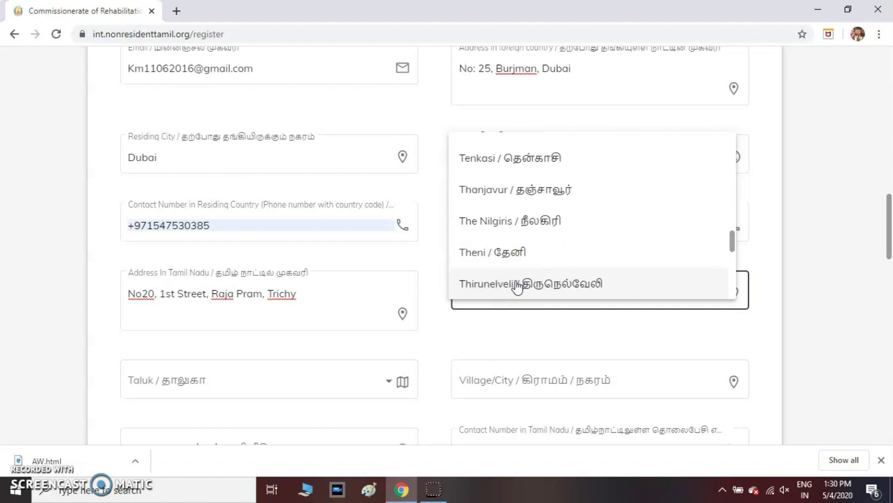
scroll(517, 287, "down", 4)
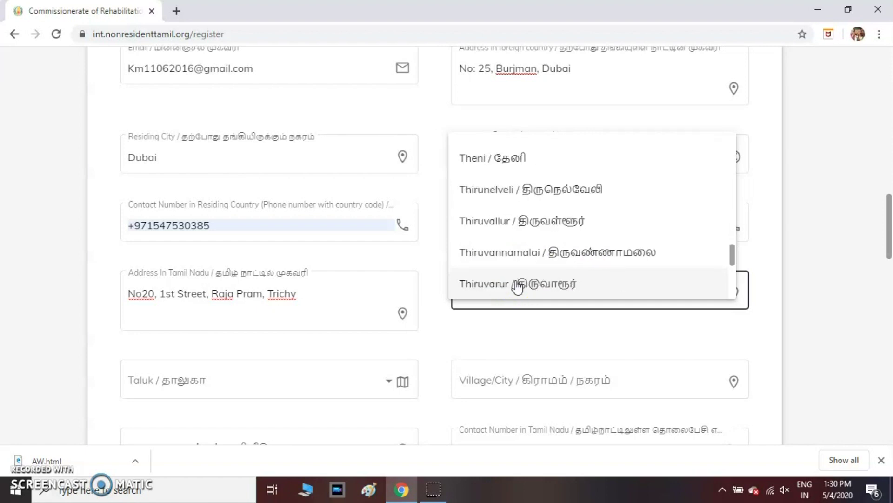
scroll(517, 287, "down", 2)
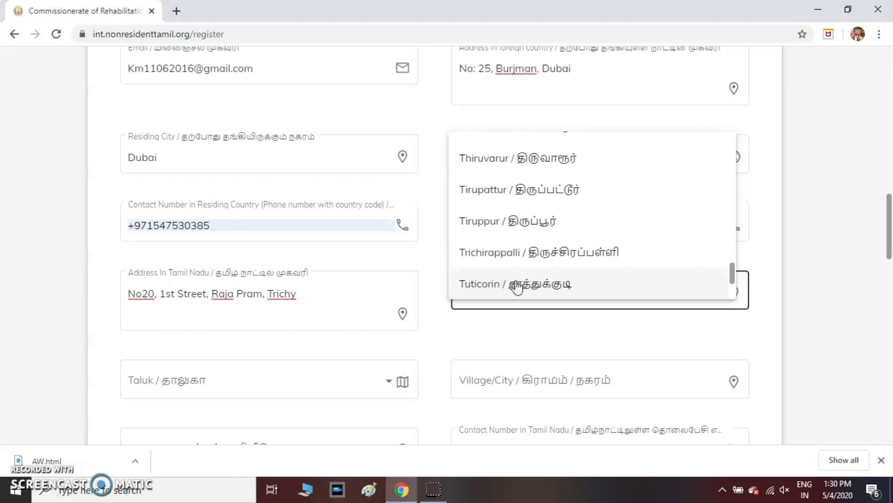
left_click(518, 260)
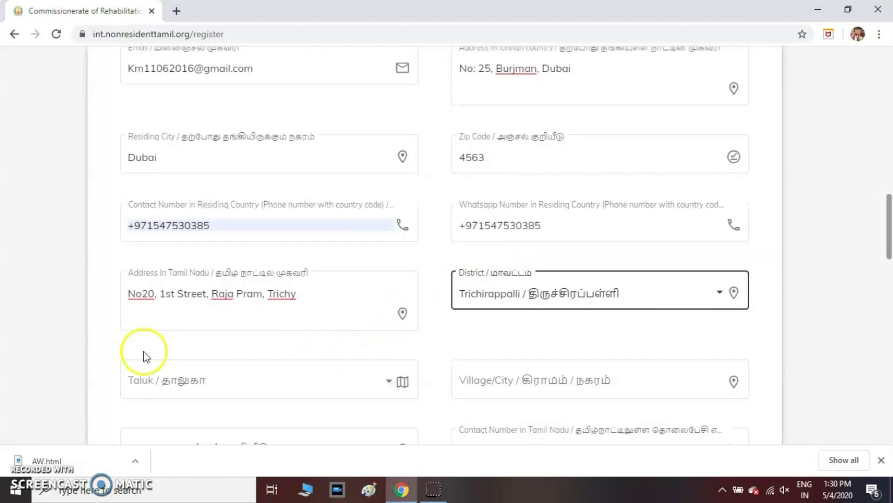
scroll(116, 329, "down", 3)
left_click(286, 252)
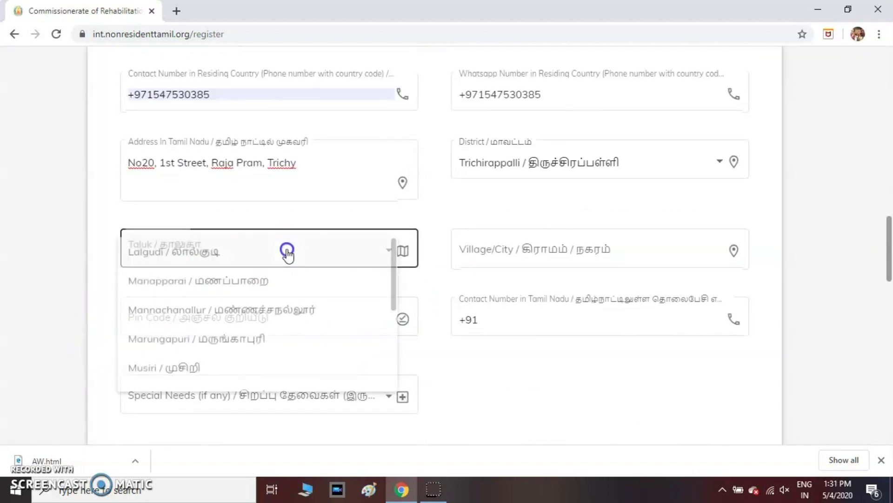
left_click(245, 321)
Step: Set village Pasupathikoil, pin code 614208, and enter the Tamil Nadu contact number
left_click(535, 253)
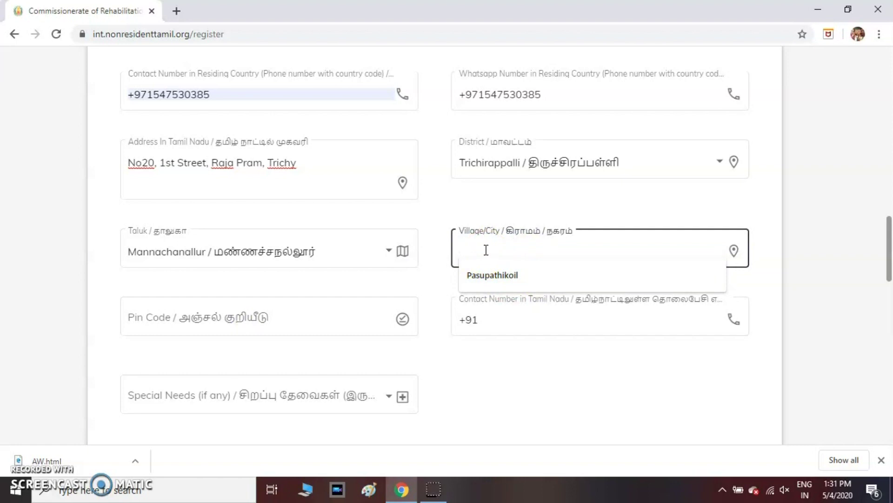
left_click(521, 280)
left_click(329, 316)
left_click(201, 328)
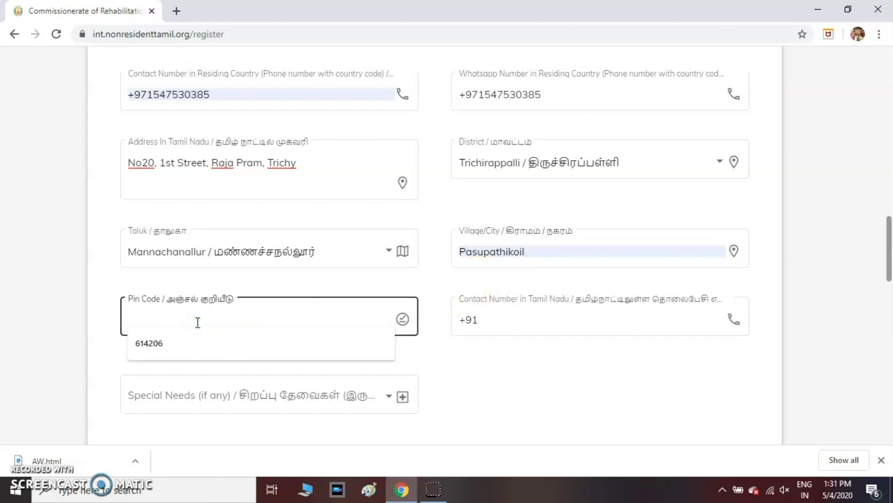
type("614208")
left_click(520, 378)
left_click(517, 323)
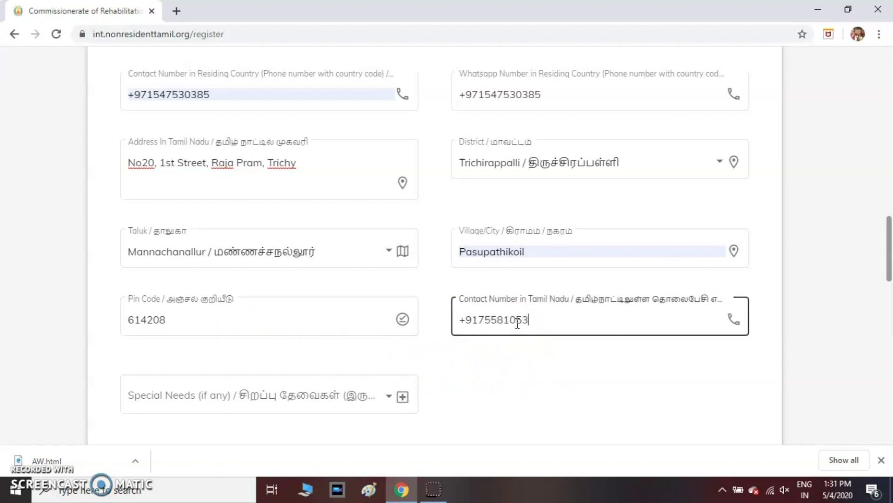
scroll(466, 387, "down", 3)
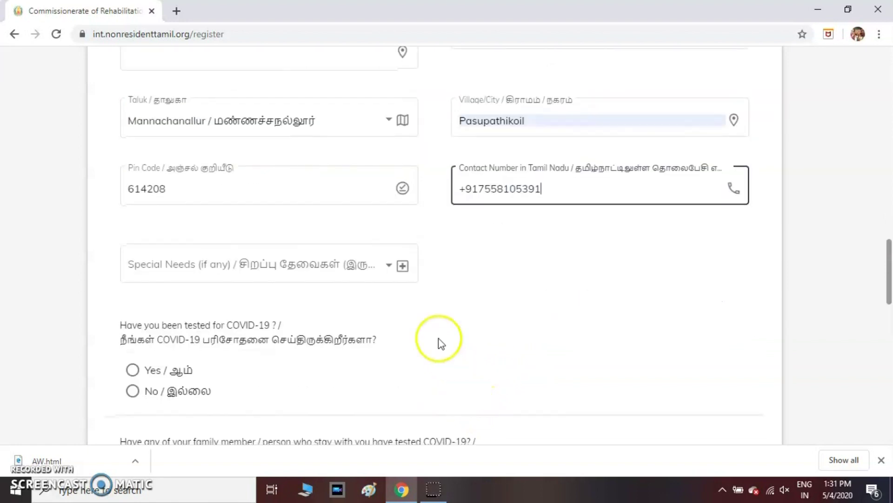
Step: Set Special Needs to Old Age
left_click(404, 271)
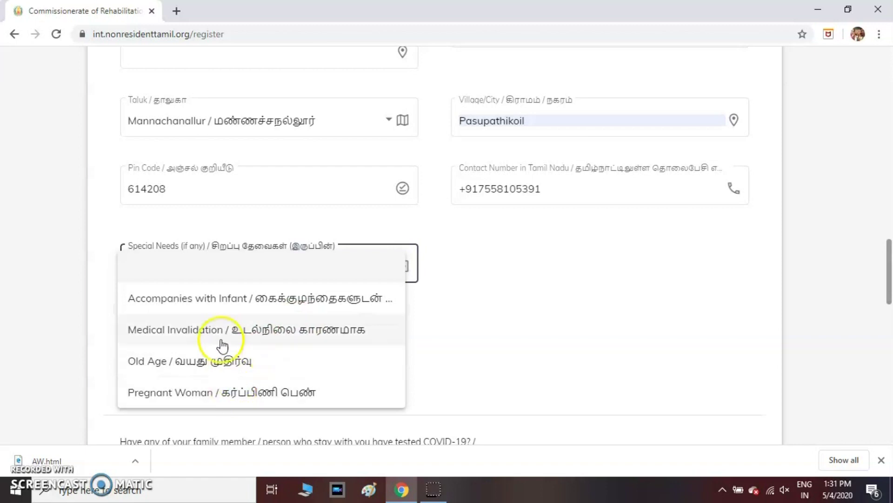
left_click(476, 350)
left_click(402, 268)
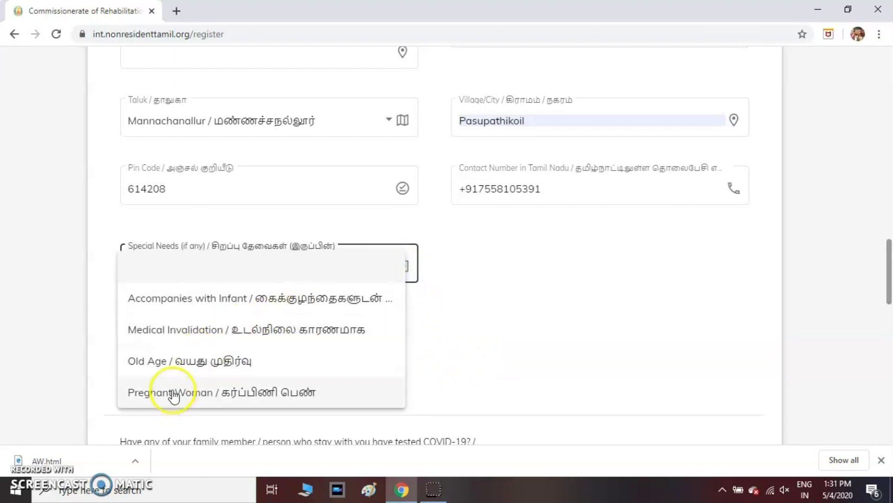
left_click(170, 369)
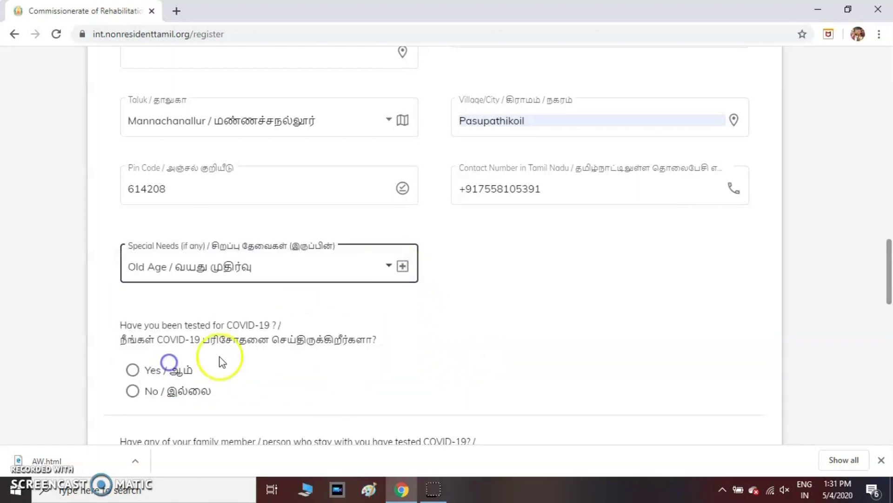
scroll(419, 357, "down", 3)
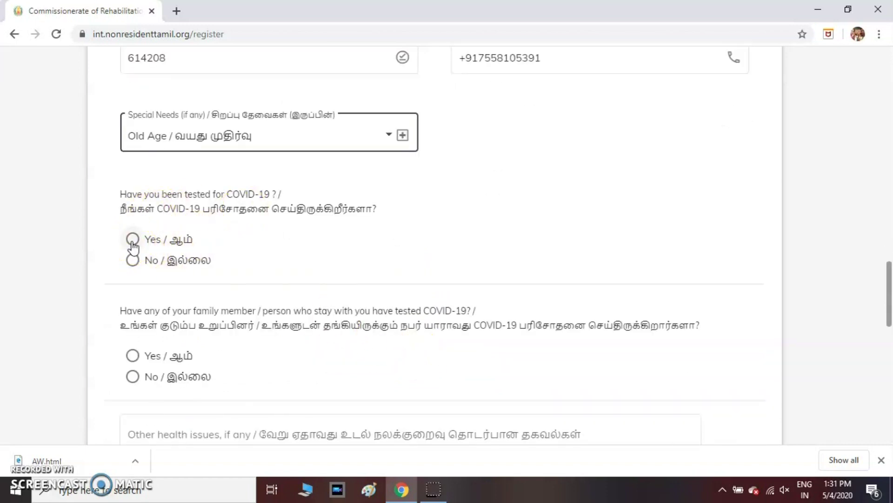
Step: Answer No to both COVID-19 testing questions for yourself and family members
left_click(133, 241)
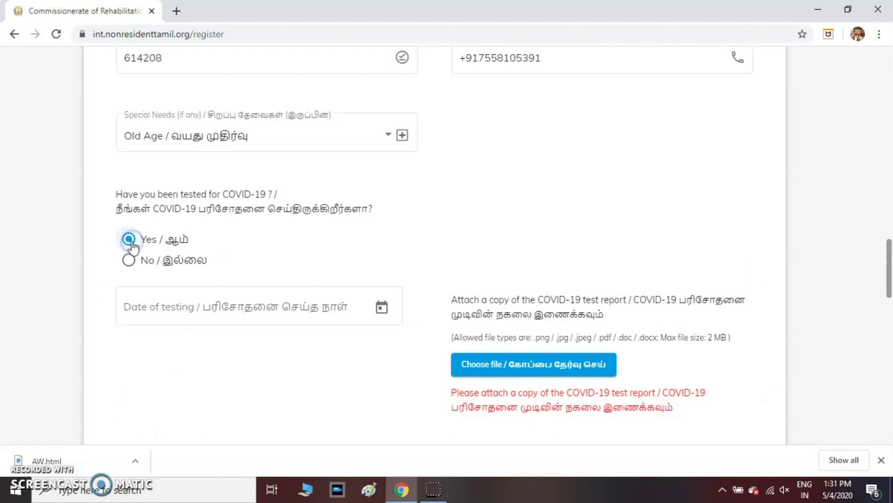
scroll(376, 364, "down", 1)
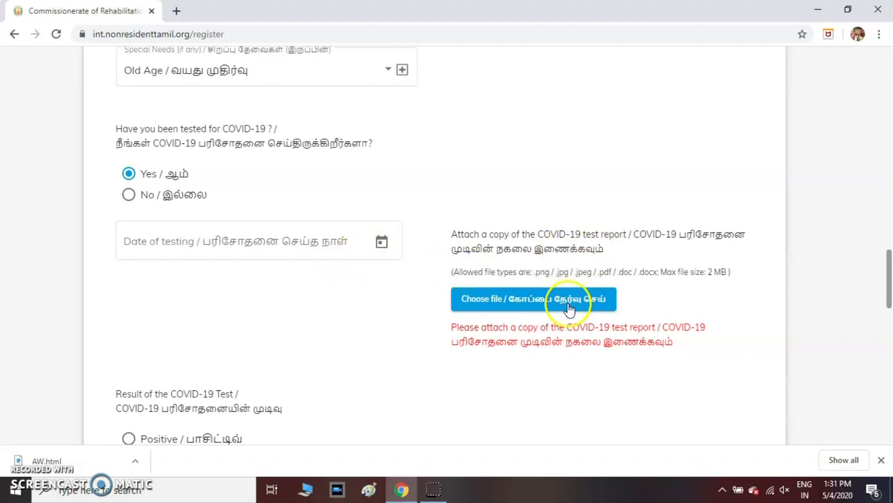
left_click(125, 195)
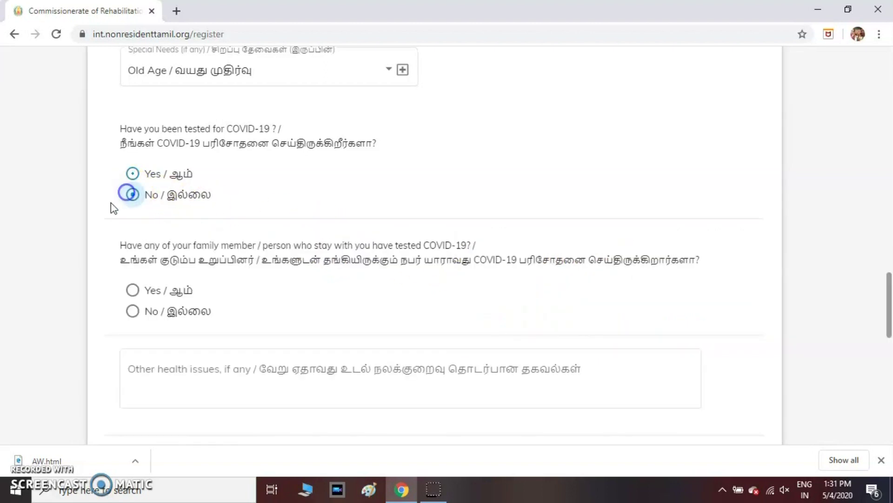
scroll(66, 212, "down", 2)
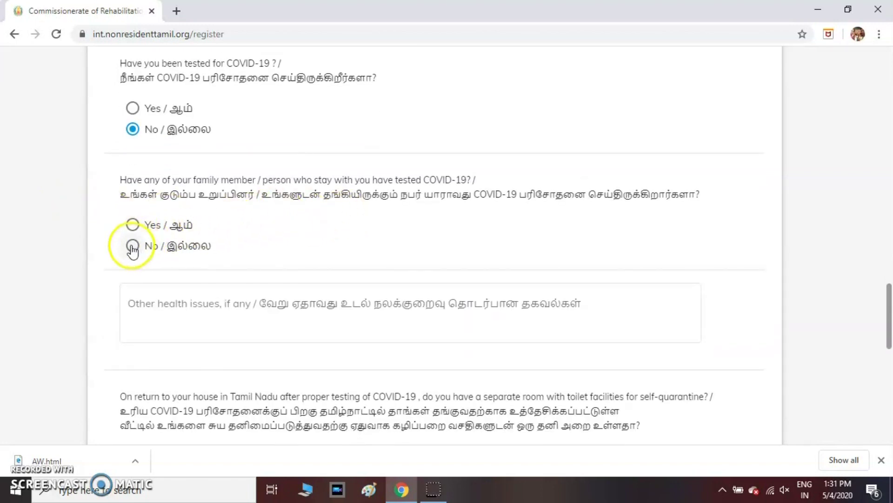
left_click(132, 224)
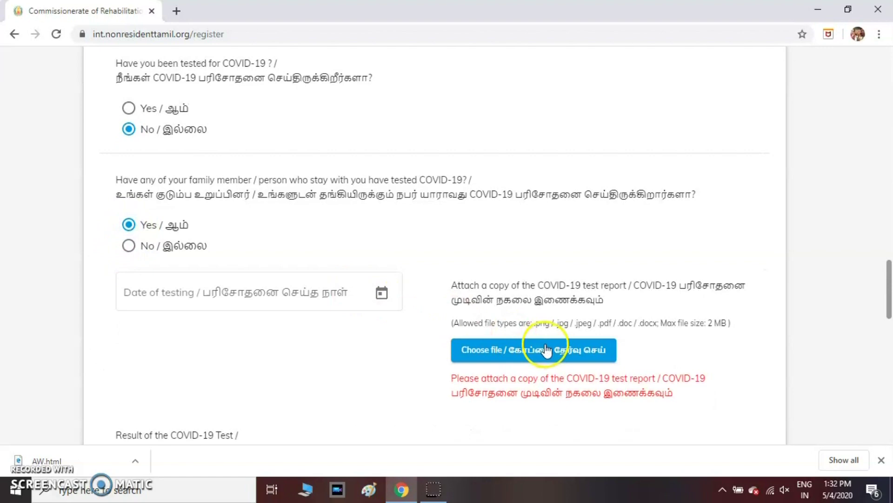
left_click(129, 246)
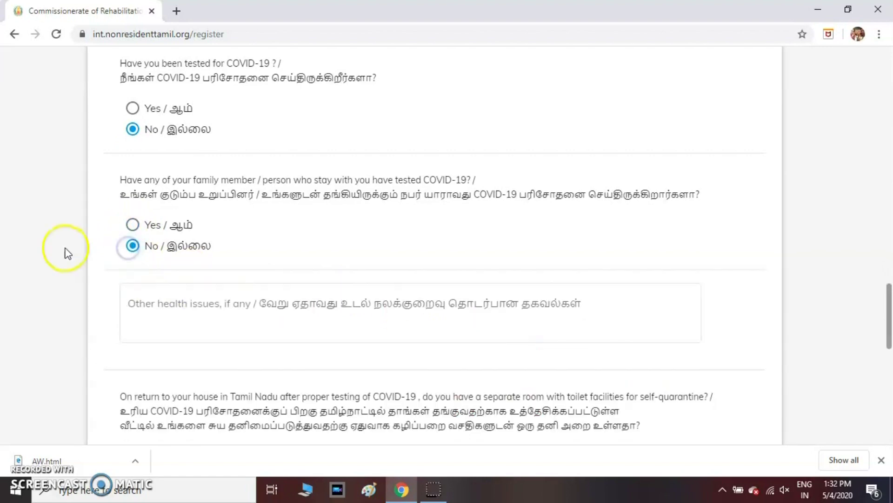
scroll(67, 253, "down", 3)
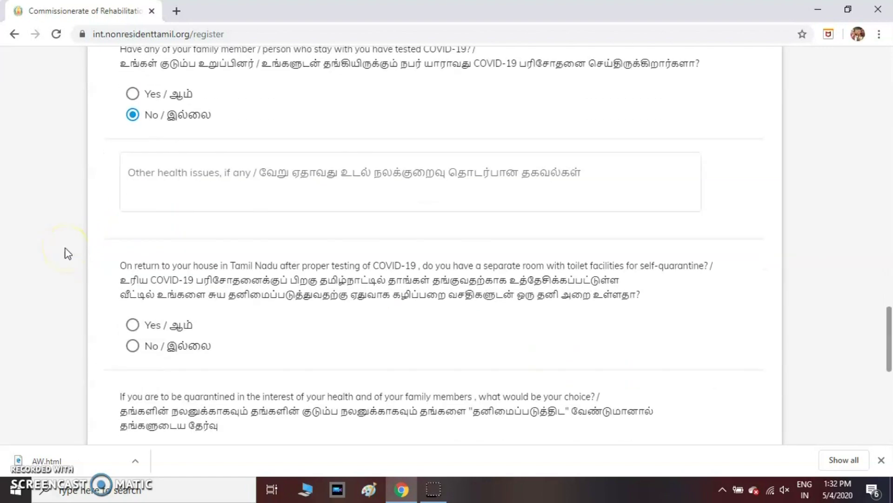
left_click(162, 173)
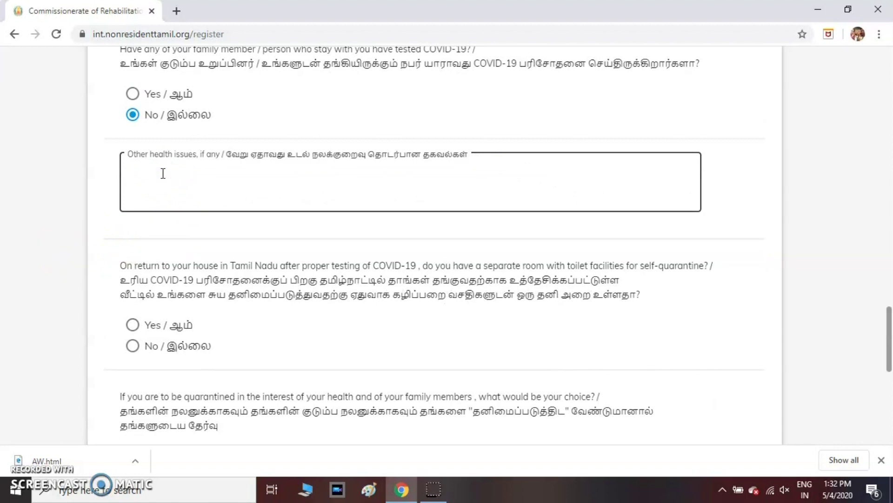
scroll(205, 263, "down", 2)
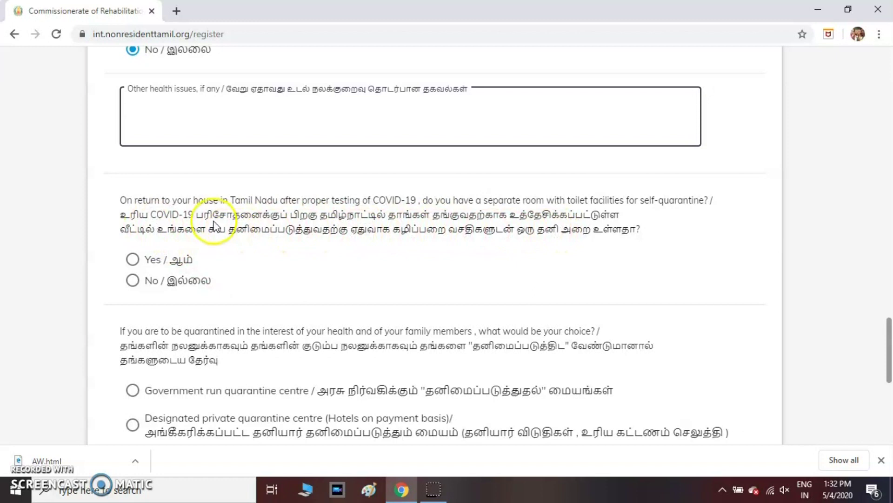
Step: Answer Yes to a separate quarantine room and choose the government-run quarantine centre
left_click(133, 260)
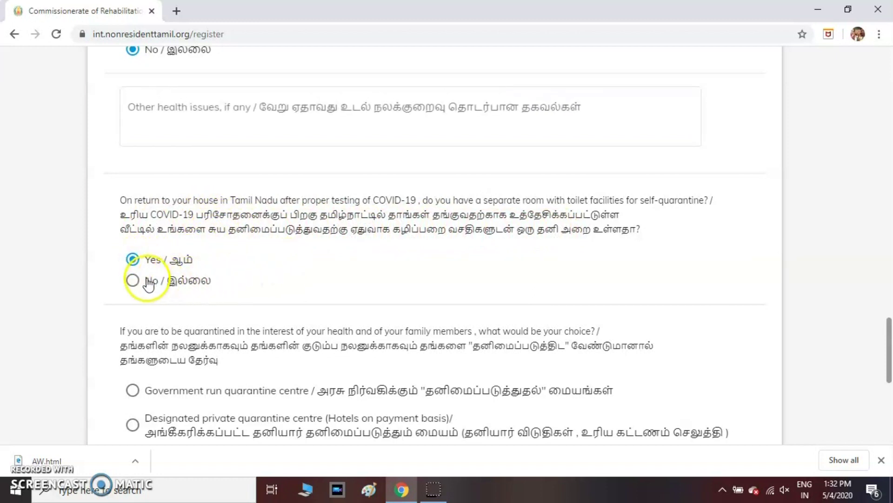
scroll(307, 277, "down", 3)
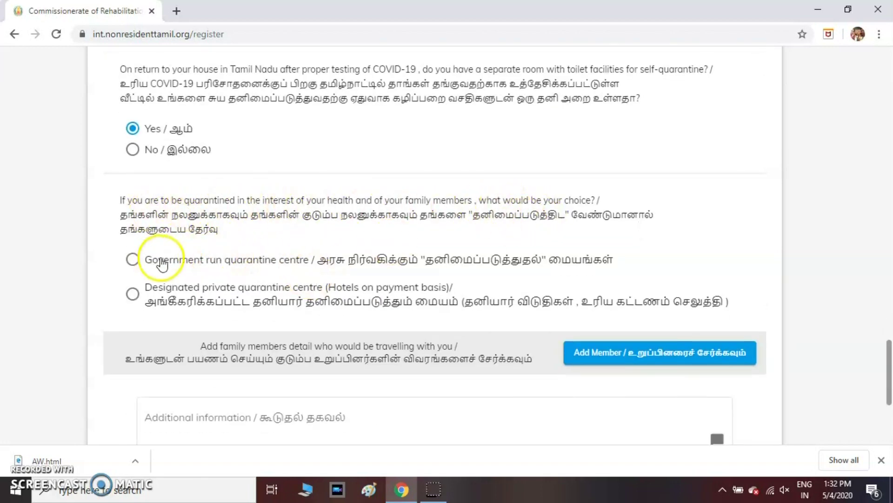
left_click(132, 259)
left_click(133, 293)
left_click(133, 260)
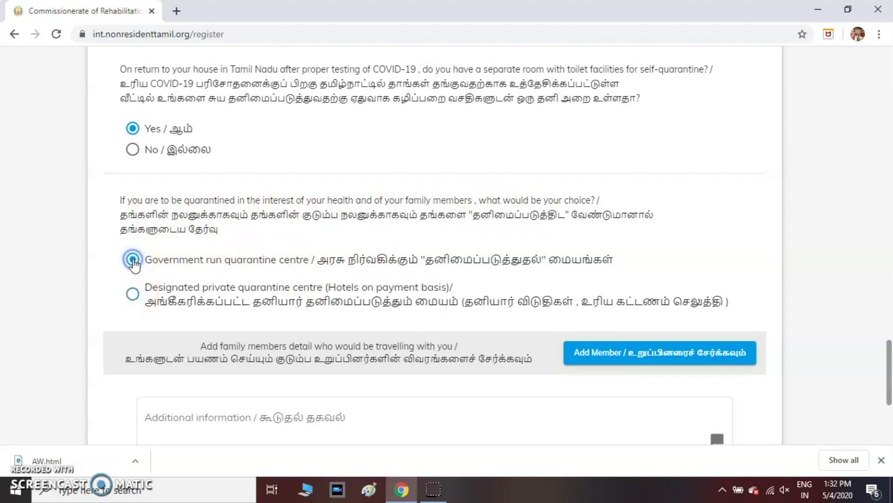
scroll(280, 272, "down", 1)
scroll(279, 274, "down", 2)
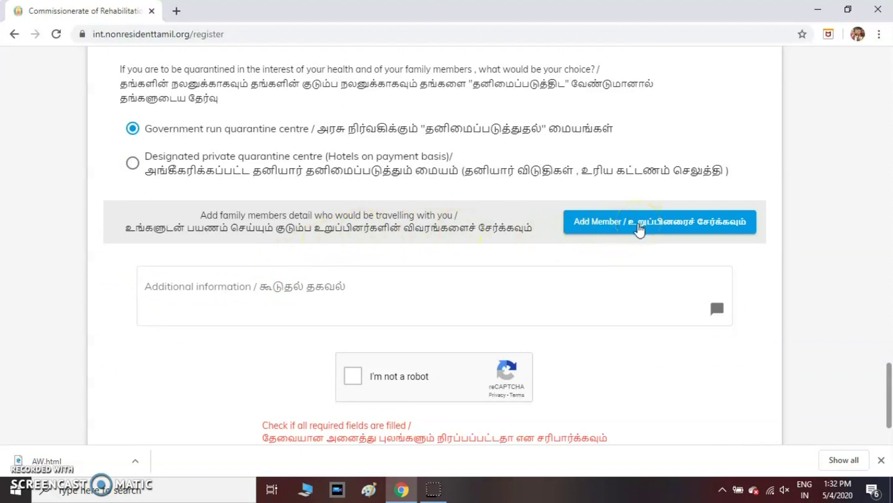
Step: Skip adding family members, pass reCAPTCHA, and register through the preview and note
left_click(639, 227)
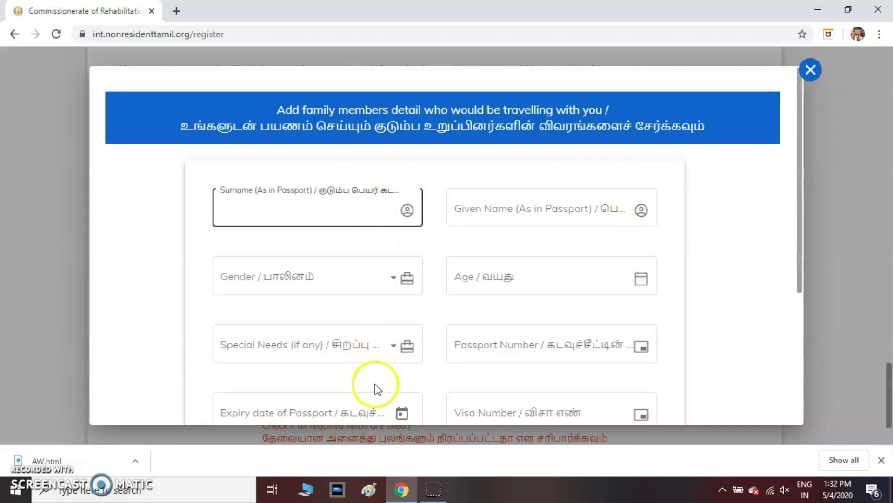
scroll(356, 313, "down", 3)
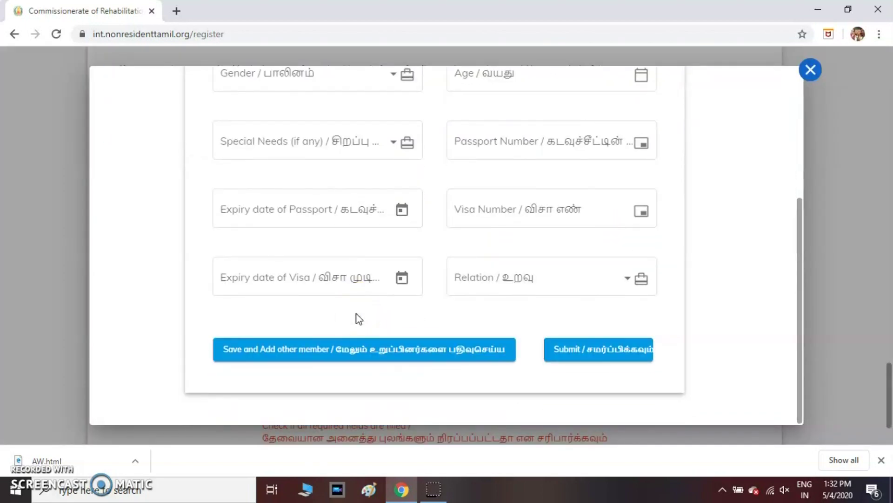
scroll(356, 313, "up", 3)
left_click(810, 69)
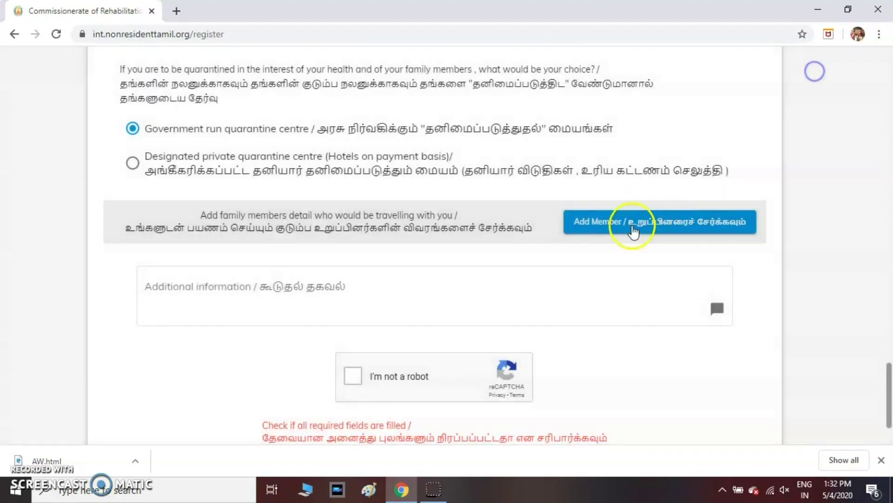
scroll(550, 281, "down", 2)
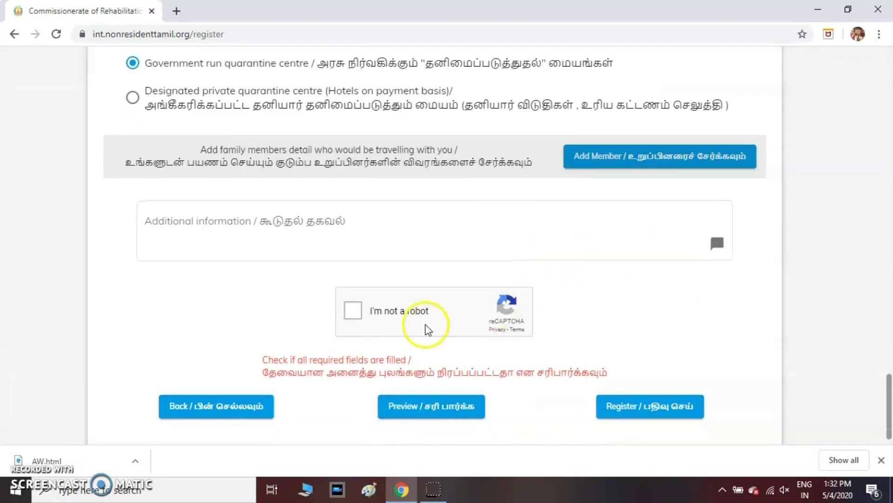
left_click(352, 311)
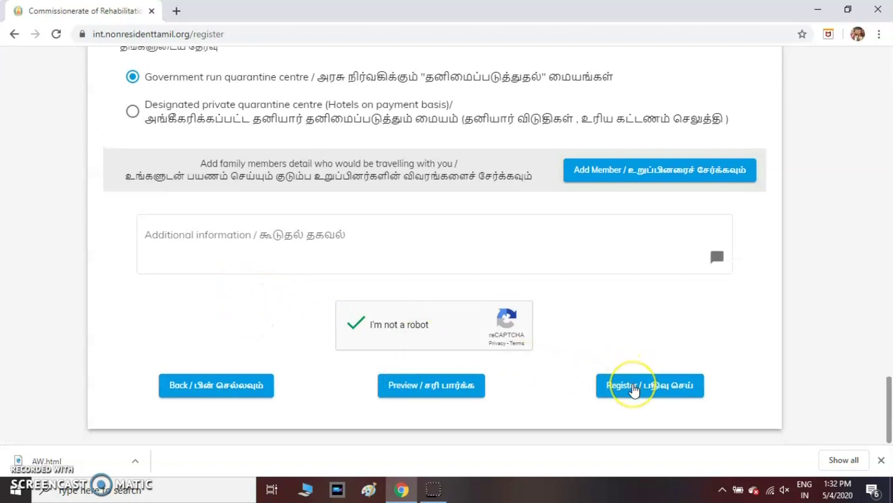
left_click(634, 389)
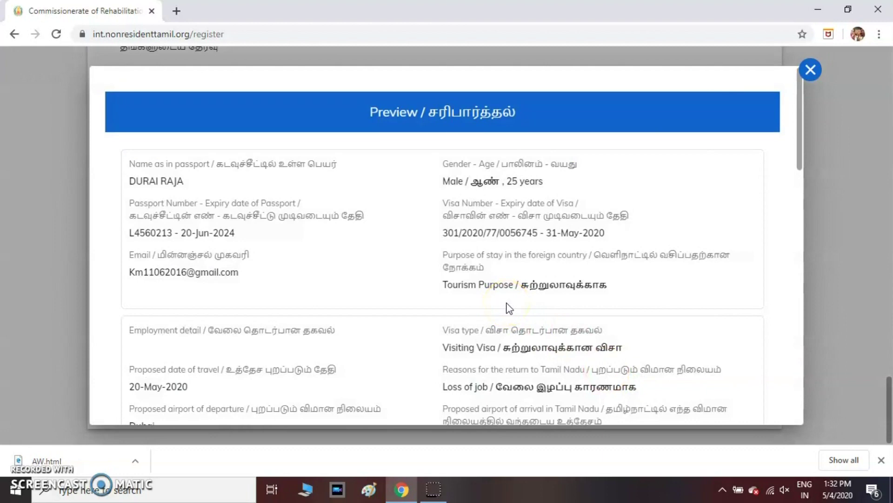
scroll(507, 307, "down", 15)
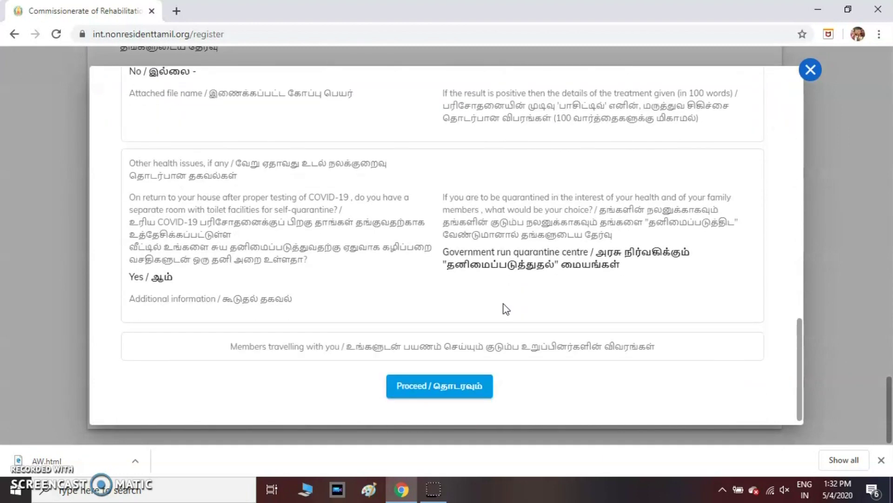
left_click(432, 392)
left_click(388, 416)
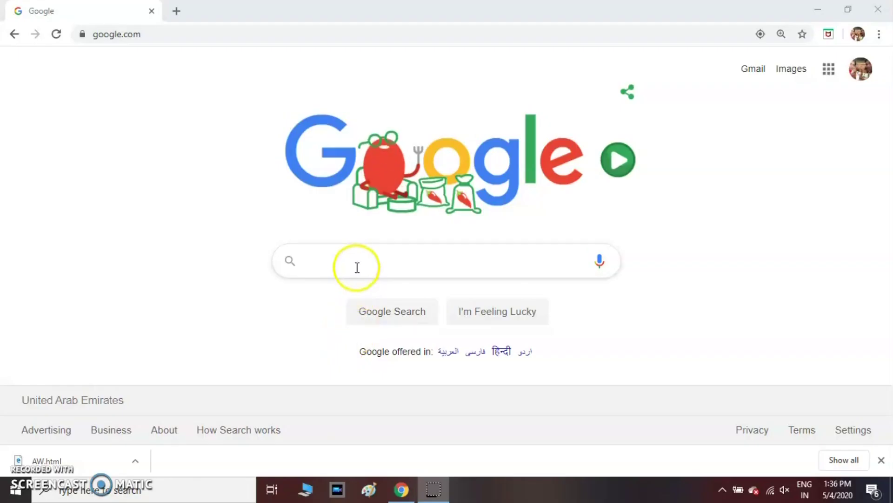
Step: Search Google for 'cgi' (cgidubai gov in covid register) and open the cgidubai.gov.in Covid-19 travel database page
left_click(351, 260)
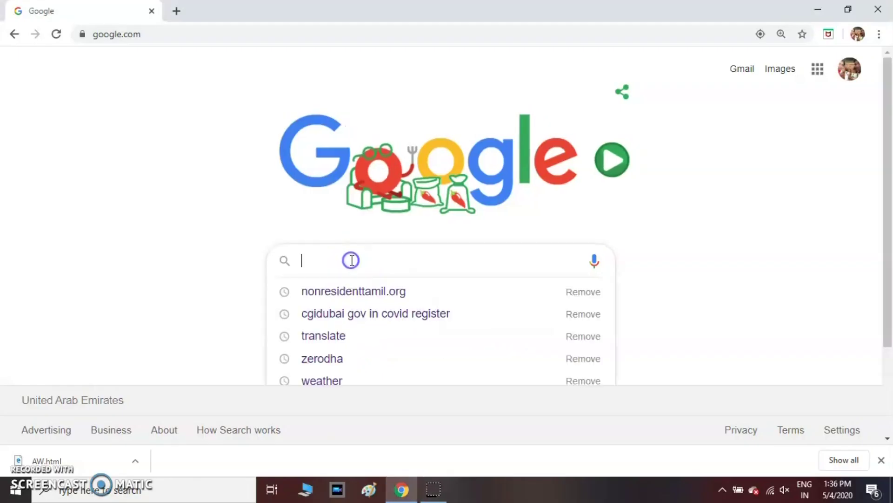
type("cgi")
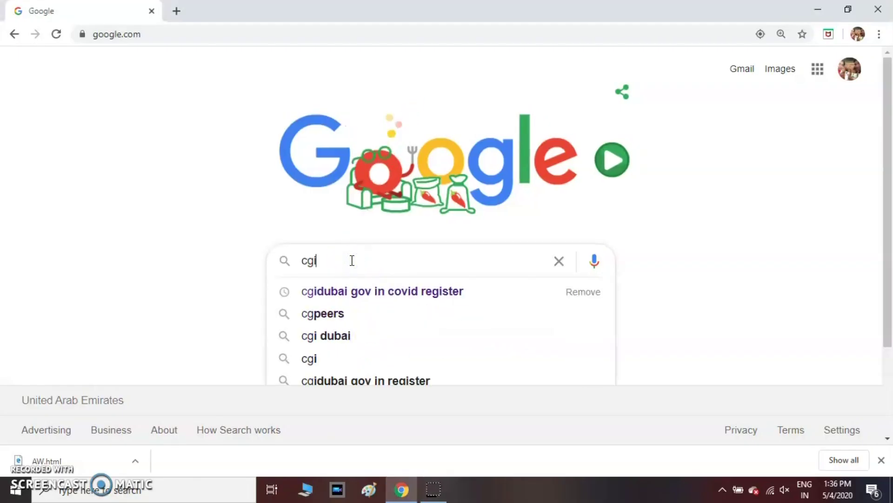
left_click(353, 293)
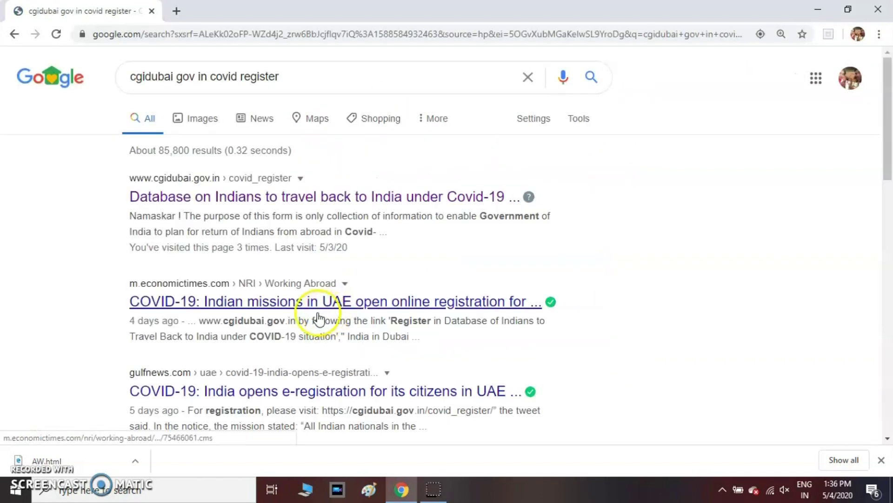
left_click(234, 203)
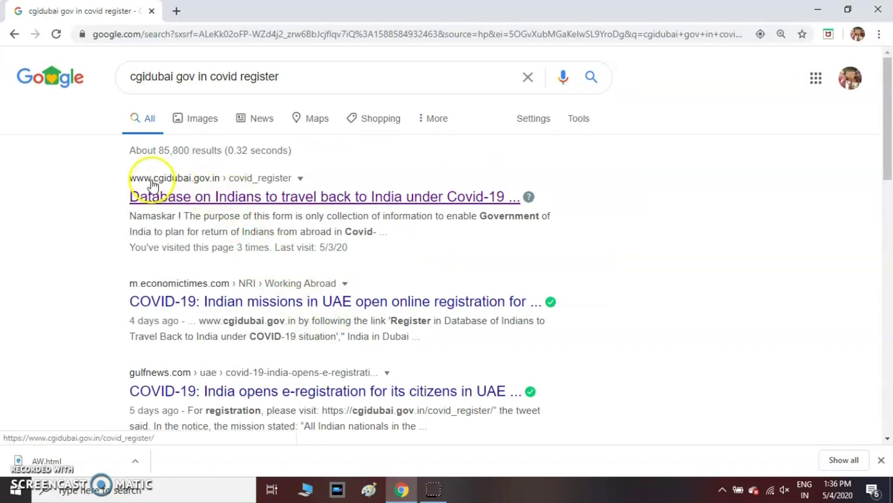
left_click(213, 201)
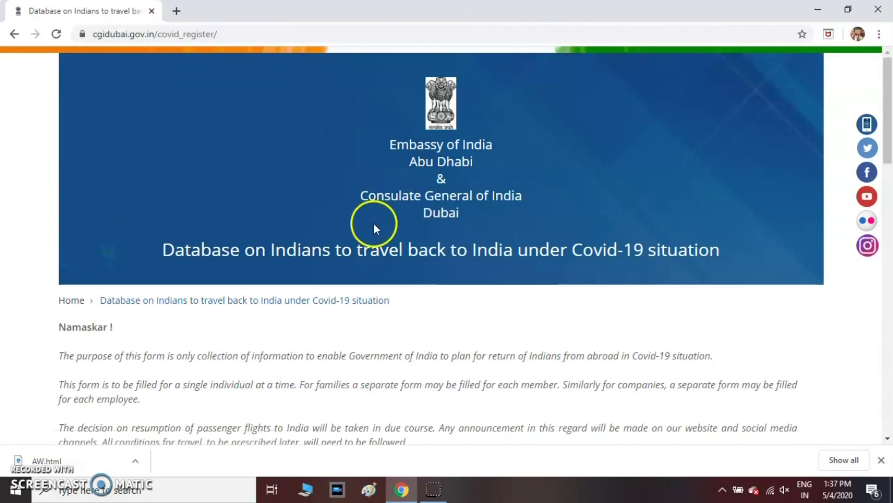
Step: Set place of residence to Dubai/Northern Emirates and enter the applicant's name
scroll(374, 226, "down", 6)
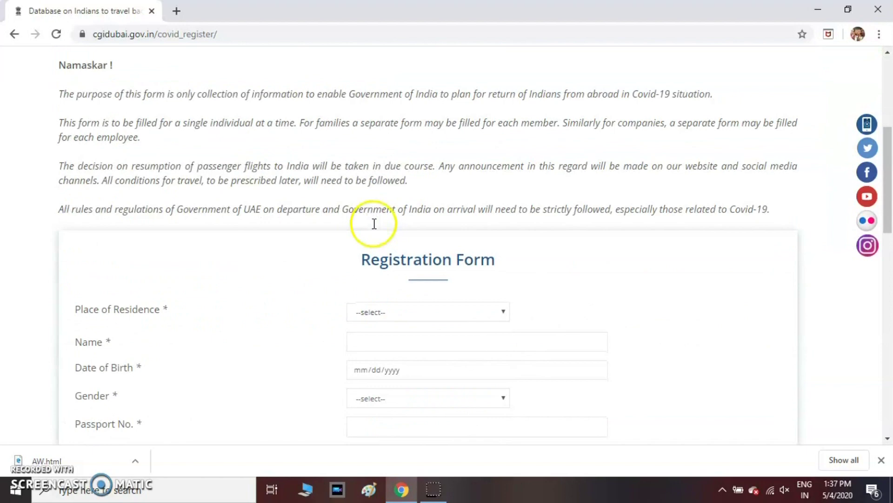
scroll(375, 228, "down", 1)
left_click(373, 246)
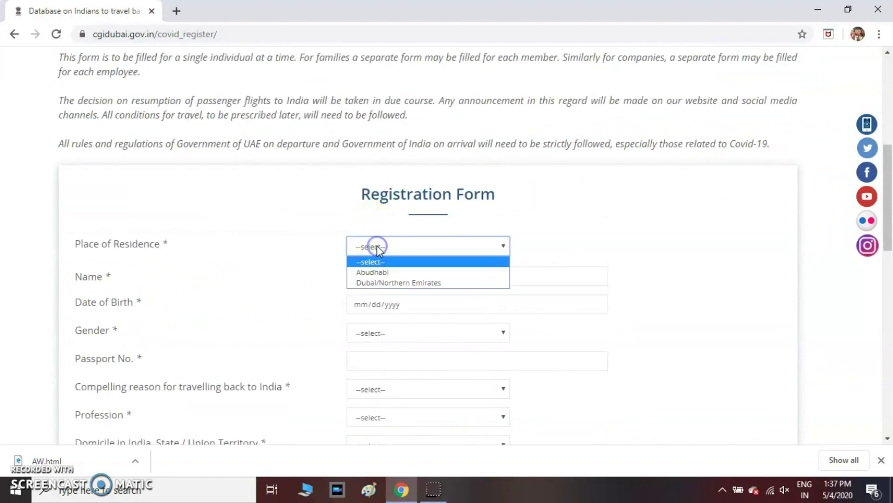
left_click(379, 283)
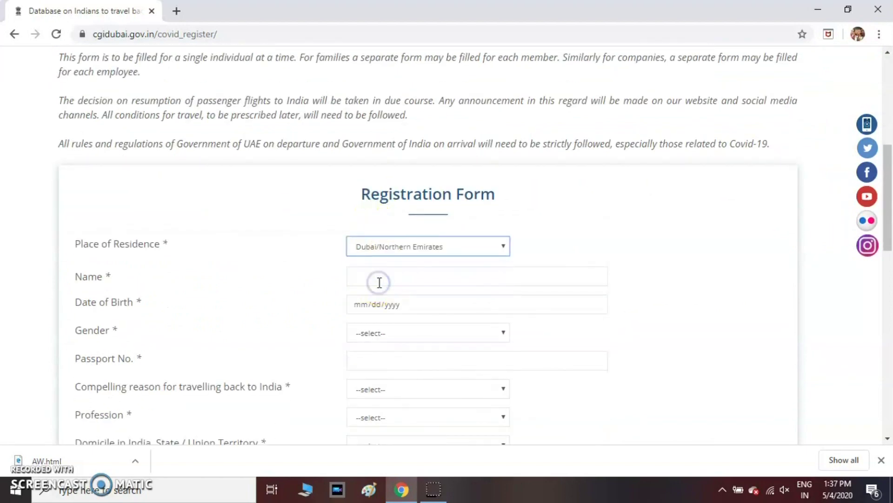
scroll(380, 282, "down", 1)
left_click(400, 212)
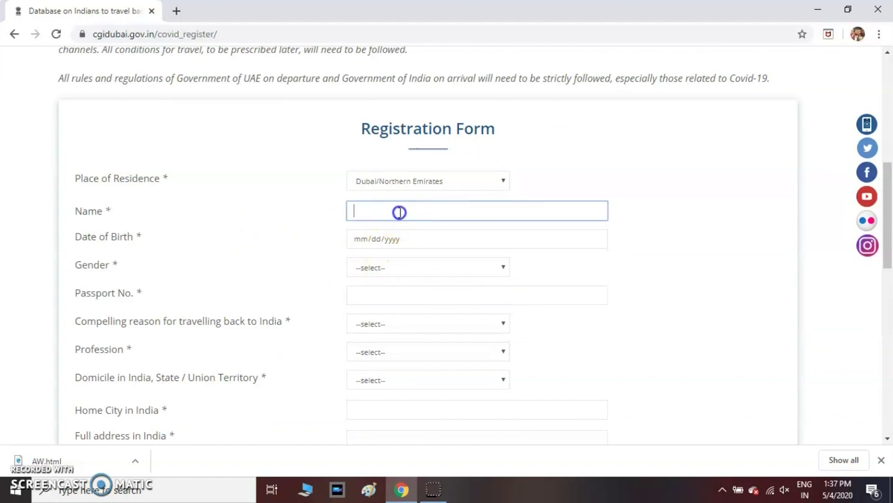
type("RAJA")
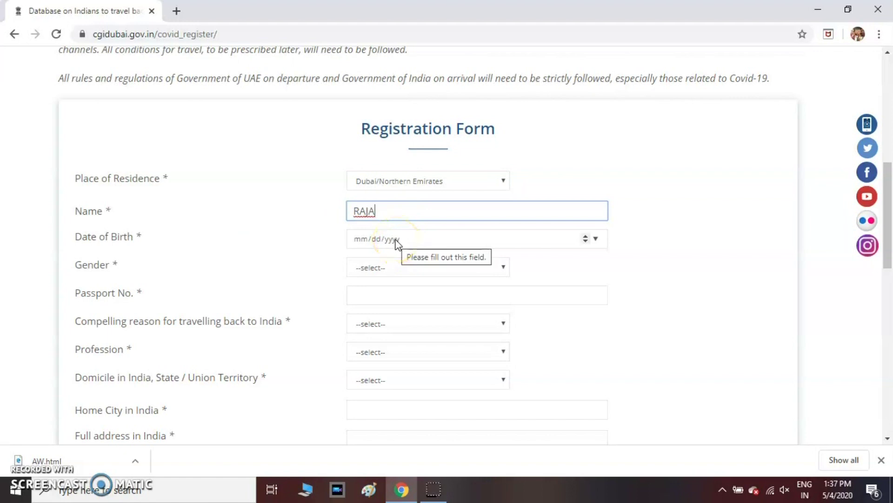
Step: Set the date of birth to 05/06/2020 using the calendar picker
left_click(594, 238)
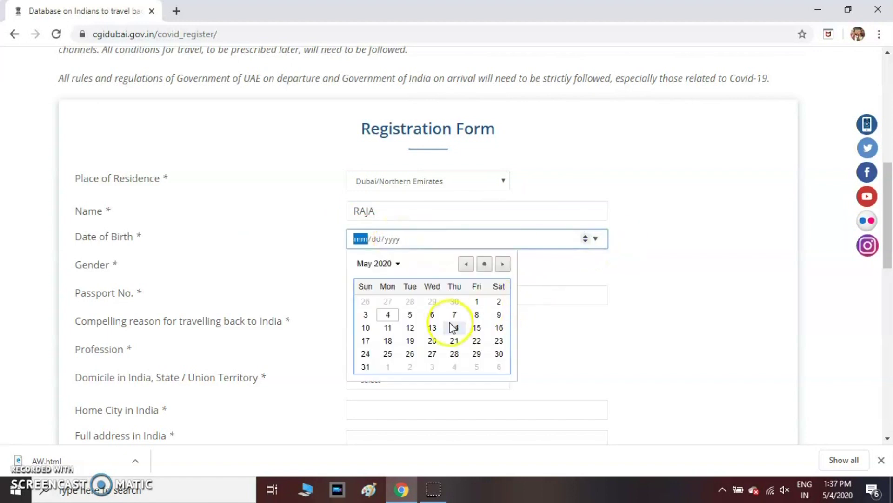
left_click(433, 314)
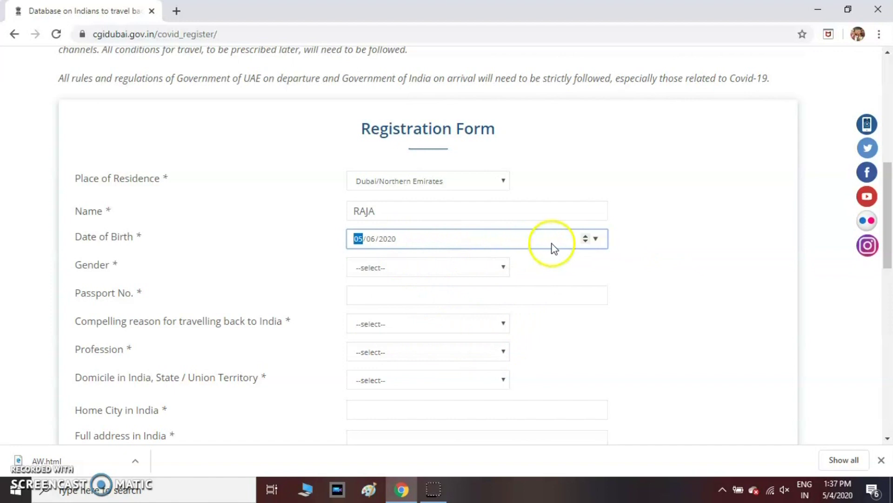
left_click(595, 239)
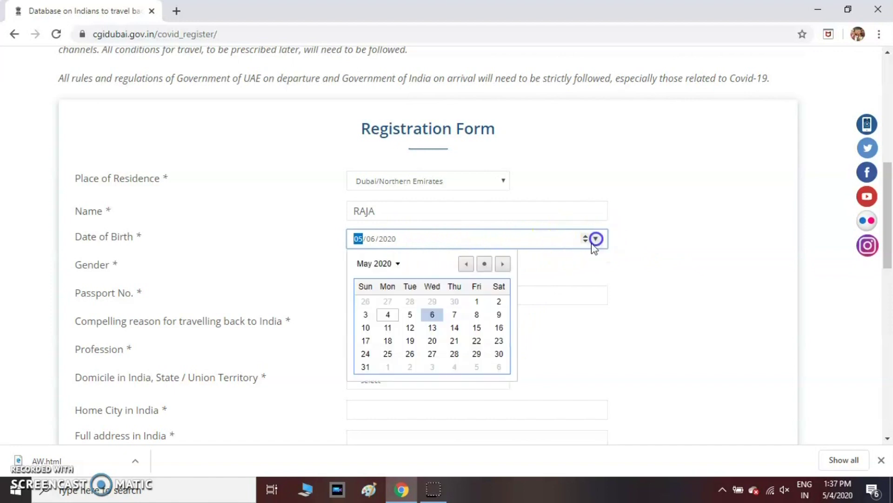
left_click(397, 265)
scroll(394, 308, "up", 2)
scroll(389, 299, "up", 3)
left_click_drag(504, 319, 504, 305)
left_click(369, 290)
left_click(409, 307)
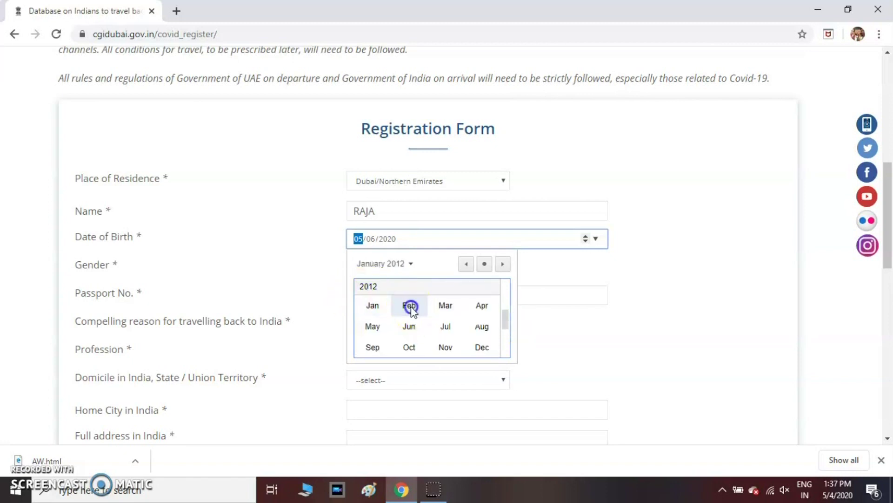
left_click(675, 335)
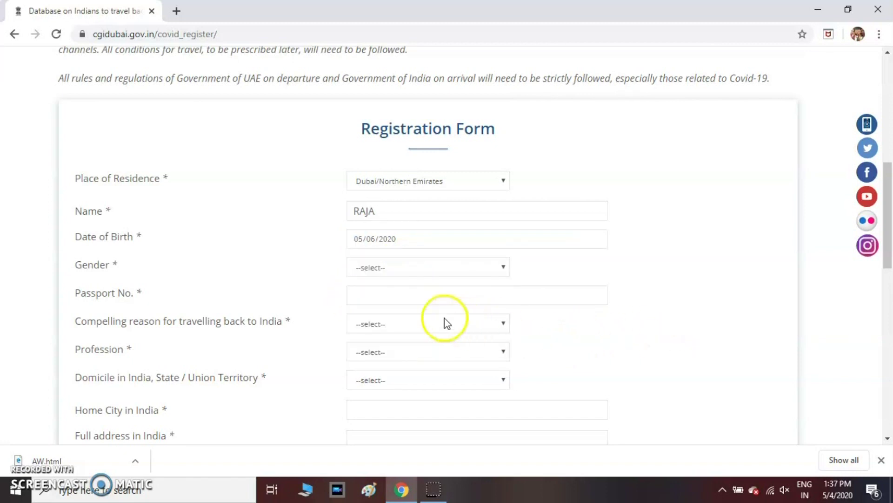
Step: Set gender to Male and enter the passport number, correcting a mistyped character
left_click(389, 269)
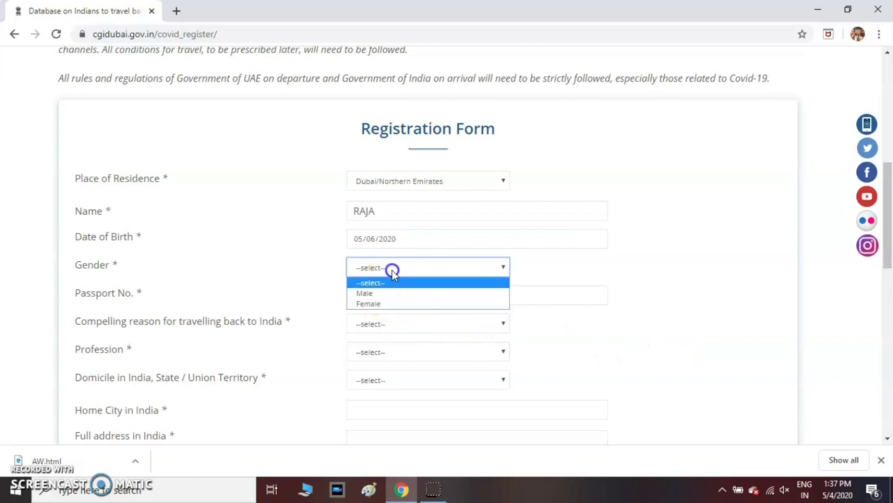
left_click(376, 296)
left_click(375, 295)
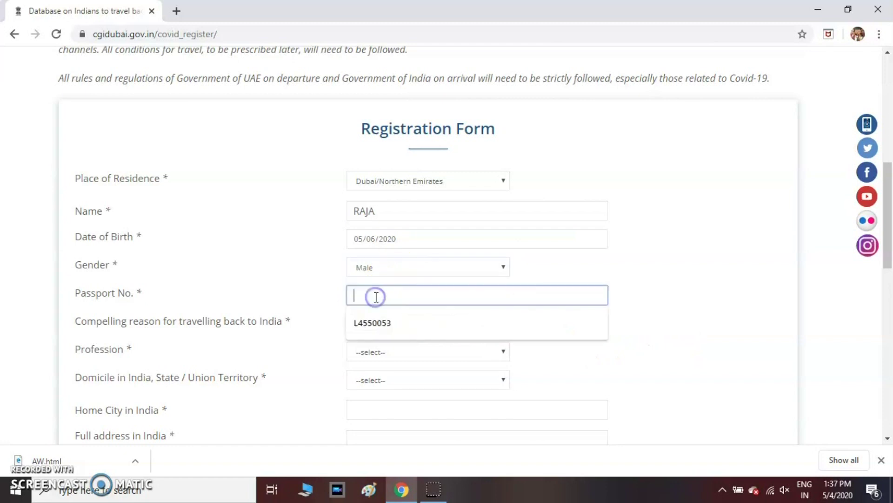
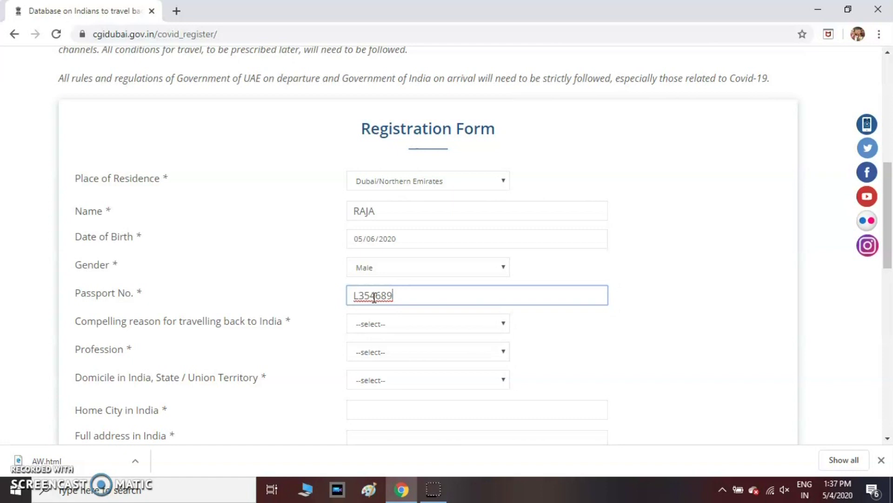
Step: Set travel reason Loss of Employment, profession Visitor and domicile state Tamil Nadu
left_click(373, 323)
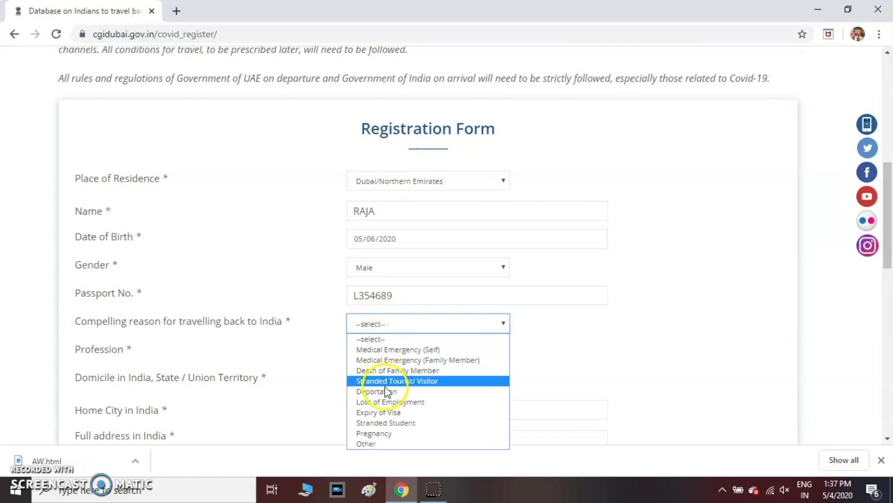
left_click(386, 402)
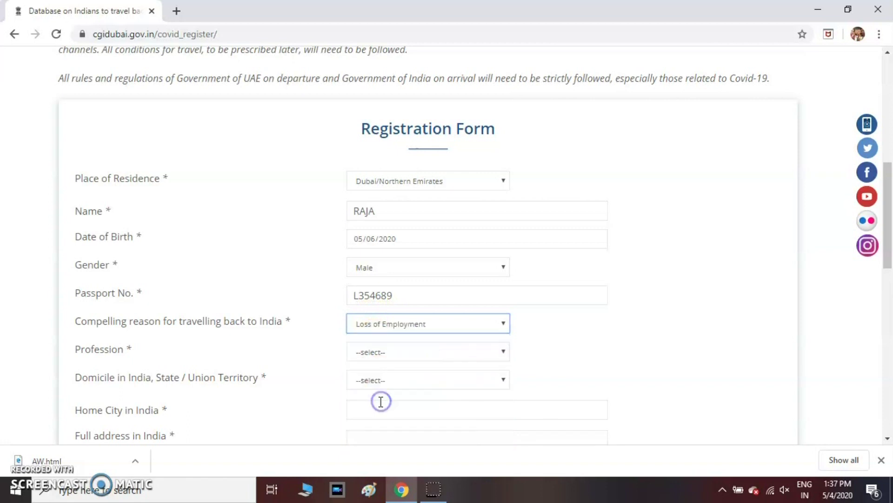
left_click(378, 350)
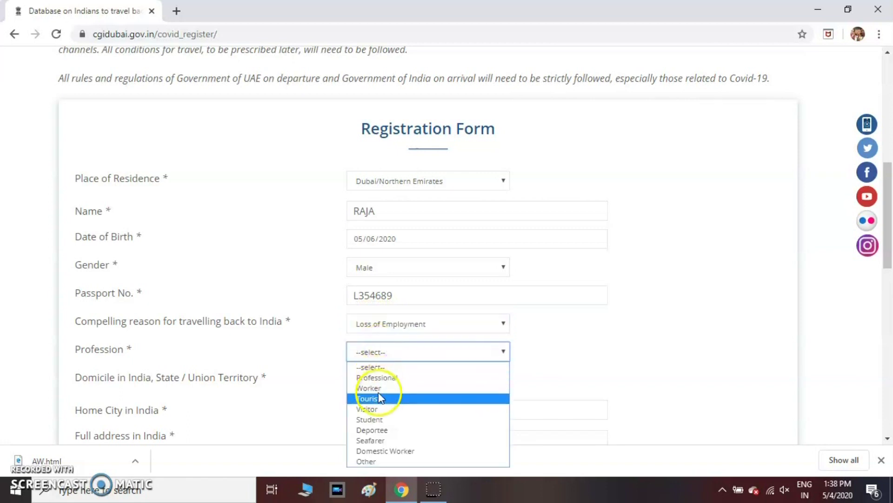
left_click(376, 409)
scroll(377, 405, "down", 1)
left_click(385, 316)
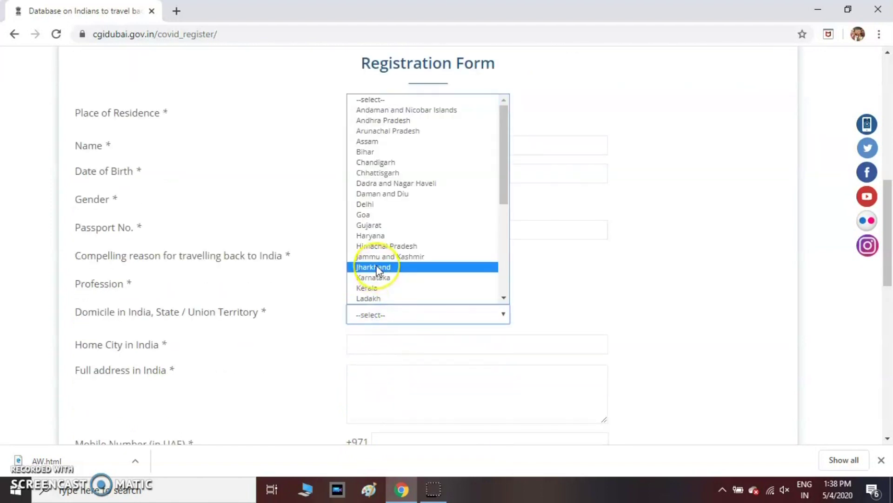
key("t")
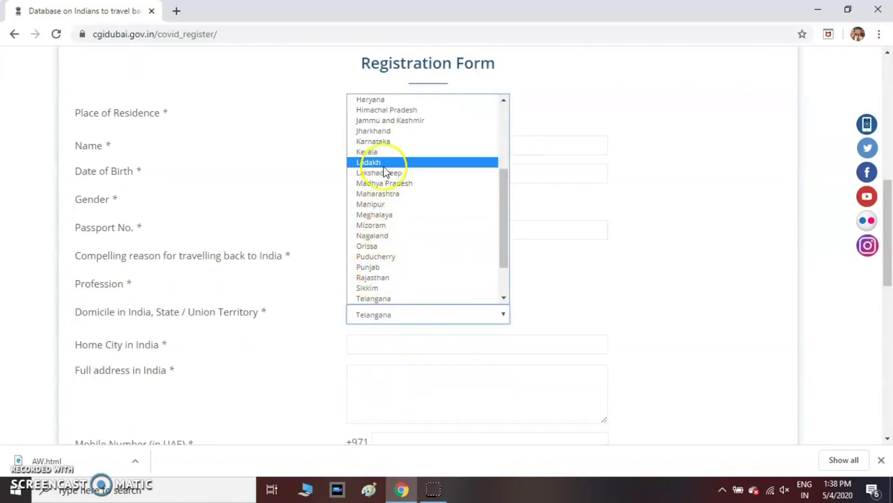
scroll(380, 198, "up", 3)
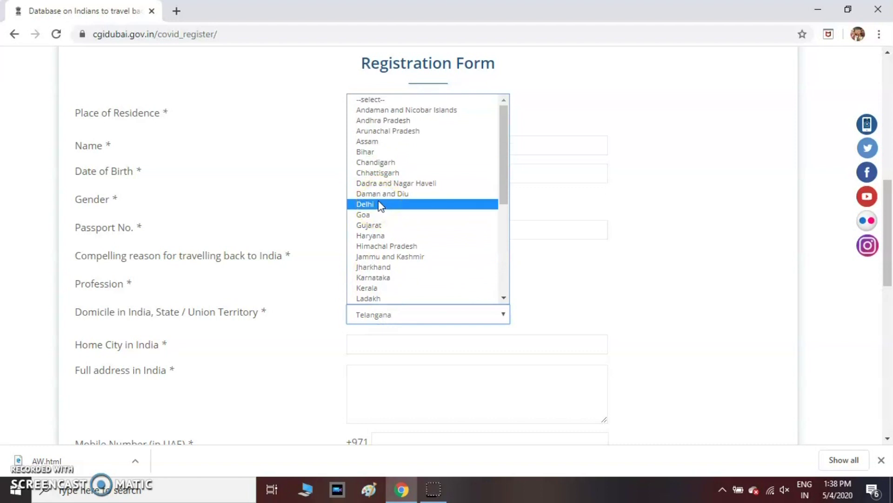
scroll(379, 205, "down", 5)
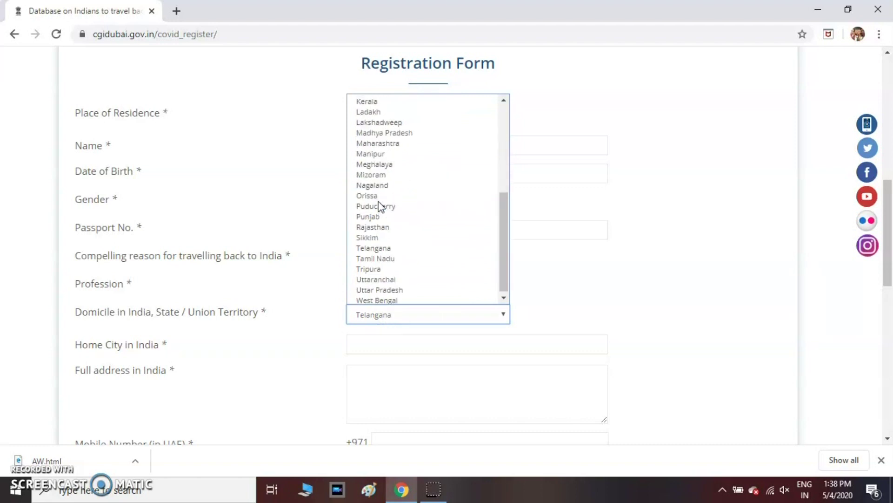
left_click(375, 256)
Step: Choose THANJAVUR as home city and begin entering the India address with house number
scroll(568, 289, "down", 2)
left_click(425, 277)
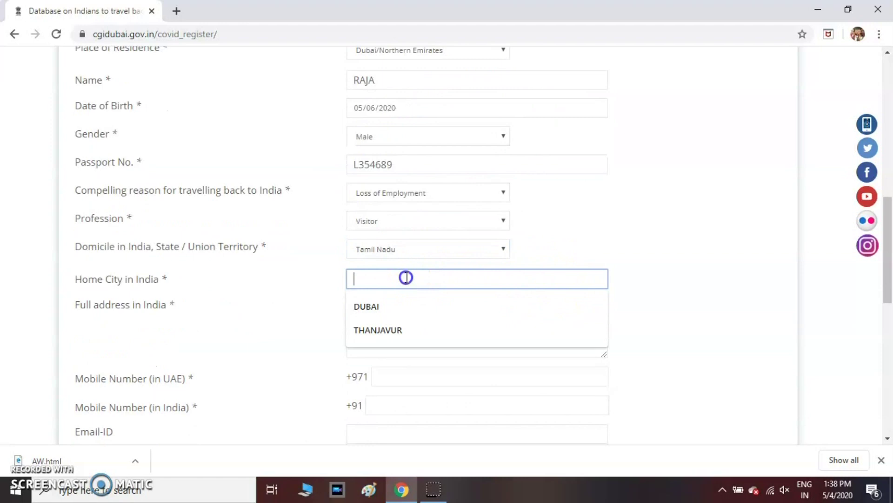
left_click(384, 325)
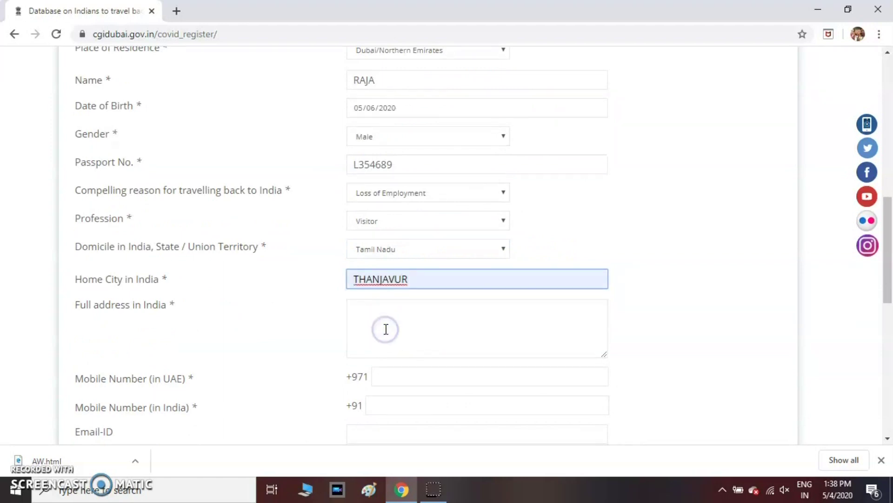
left_click(381, 322)
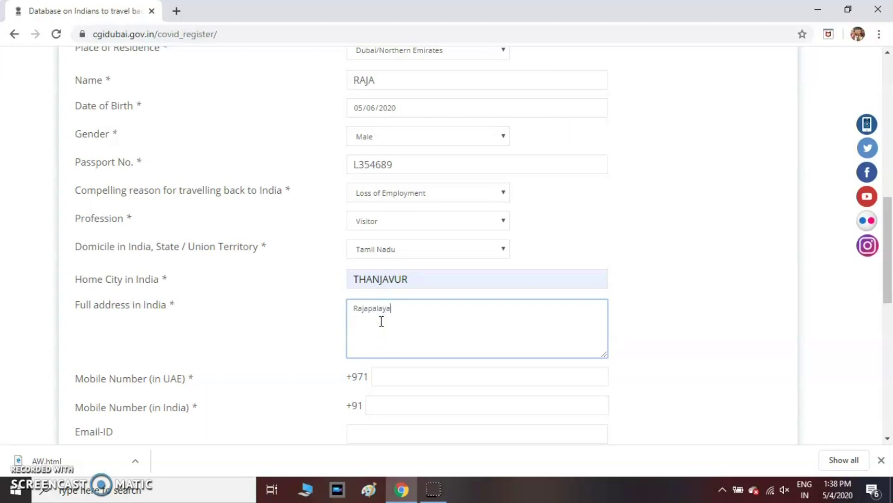
left_click(354, 308)
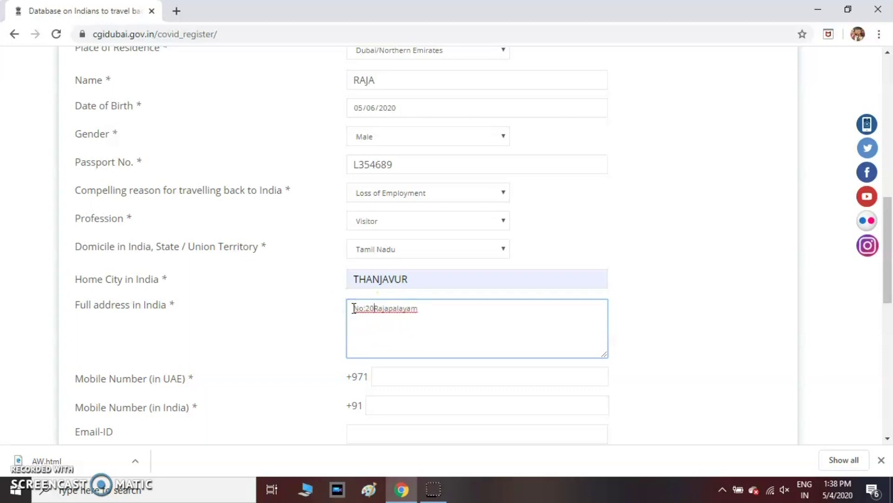
Step: Enter the applicant's UAE and India mobile numbers
scroll(353, 308, "down", 3)
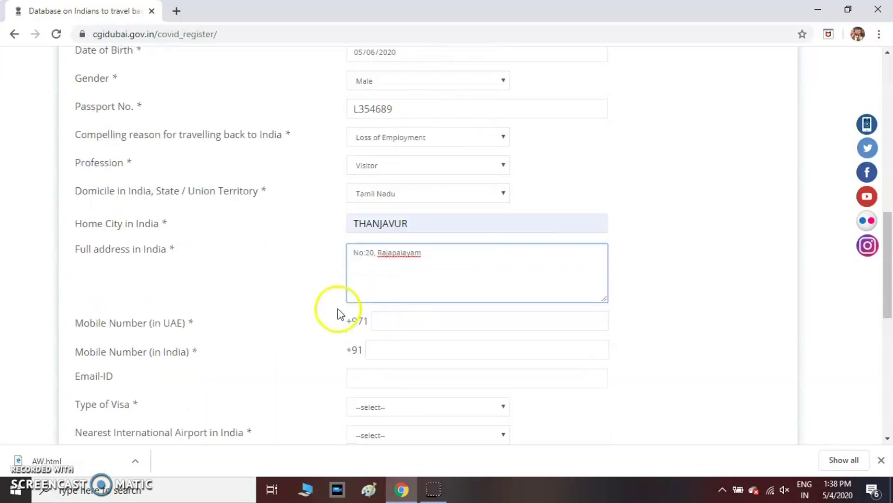
left_click(411, 248)
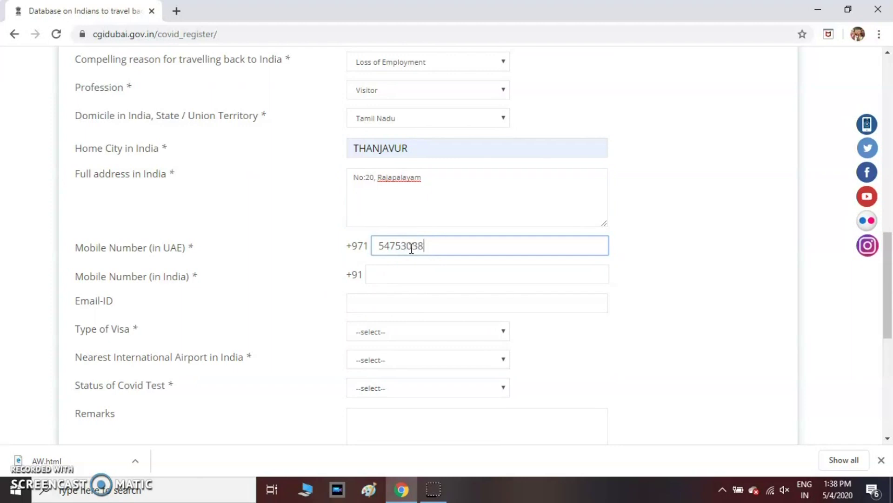
left_click(402, 275)
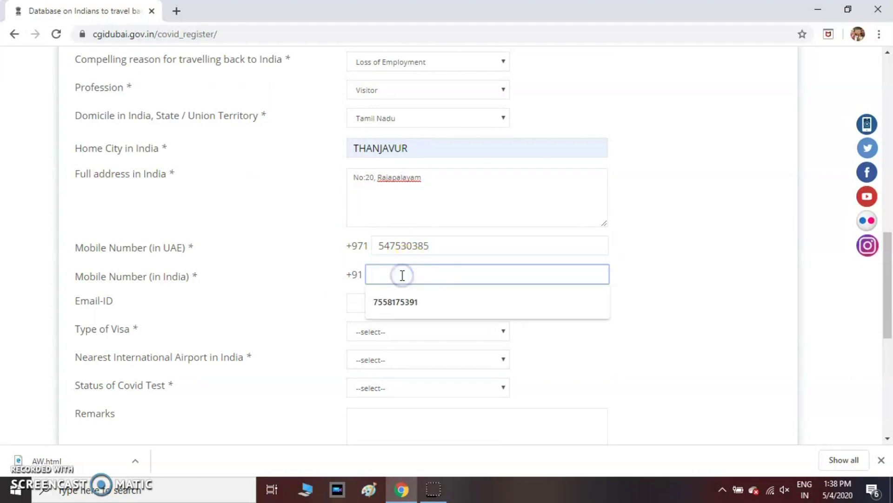
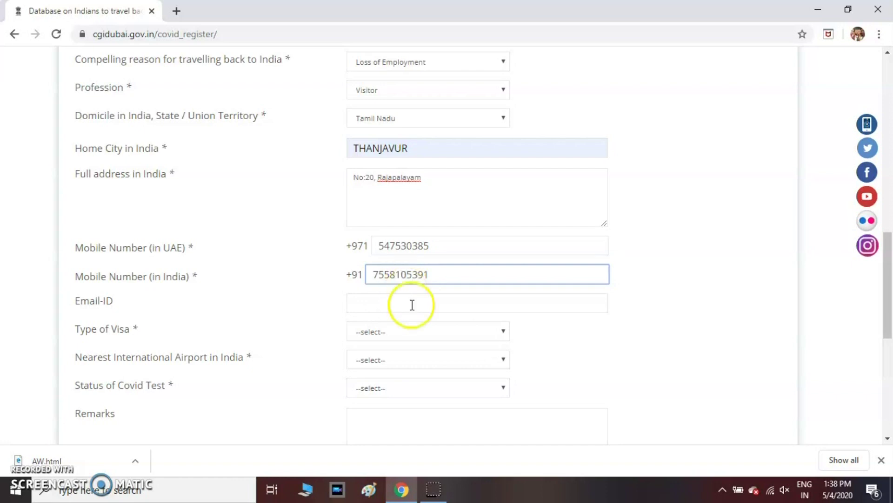
Step: Set visa type to Visit/Tourism and nearest airport to Trichurapalli
left_click(417, 331)
left_click(394, 367)
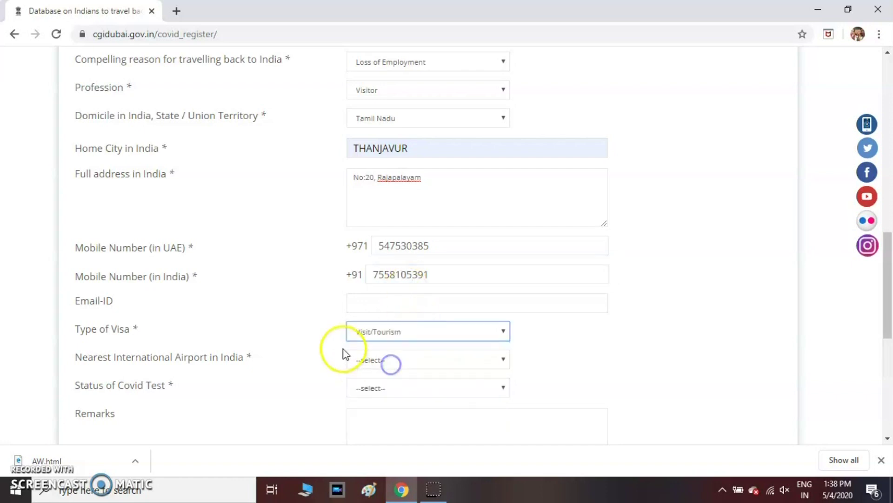
scroll(332, 338, "down", 4)
left_click(408, 136)
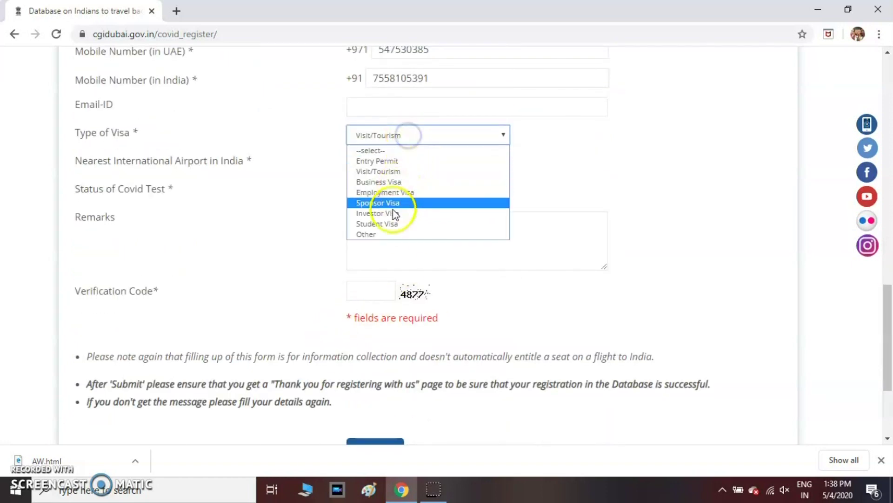
left_click(386, 172)
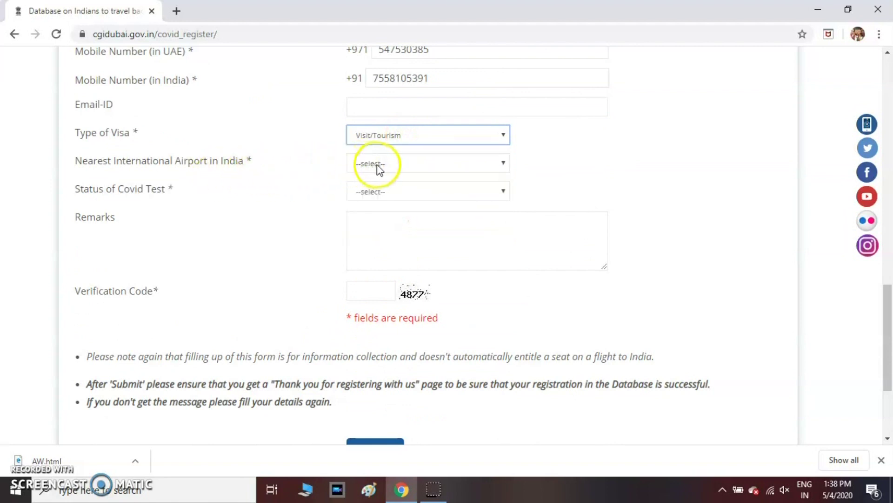
left_click(376, 164)
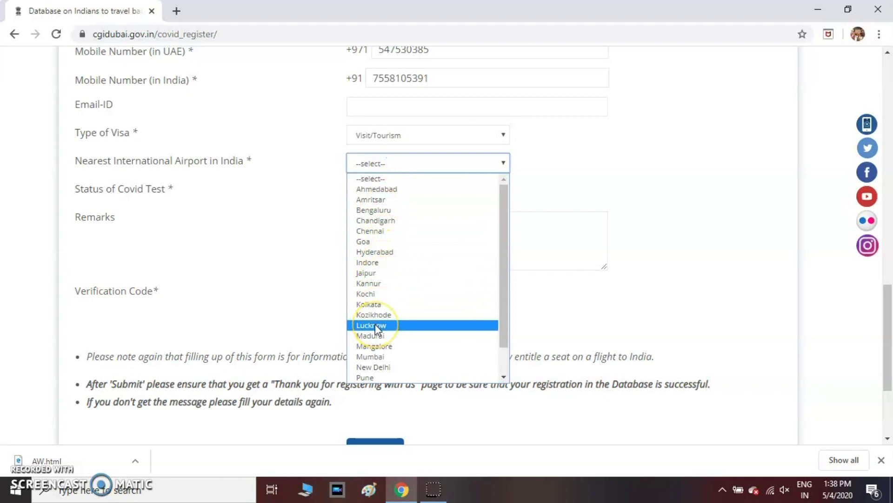
key("t")
scroll(379, 335, "down", 1)
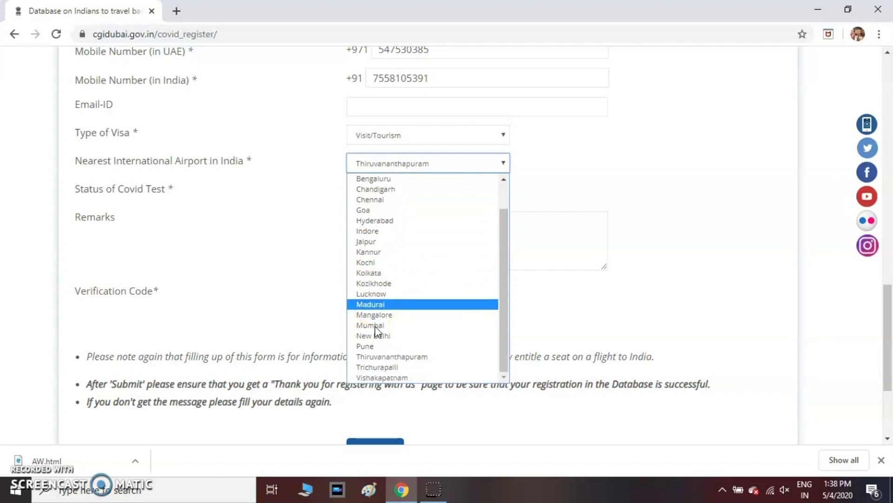
left_click(390, 367)
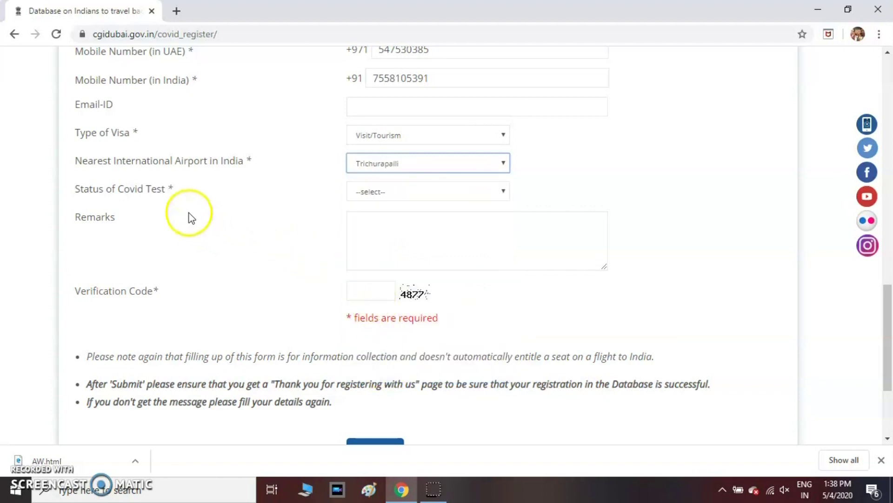
Step: Set Covid test status to Test not done, enter the verification code, and submit the form
left_click(376, 191)
left_click(380, 238)
left_click(392, 192)
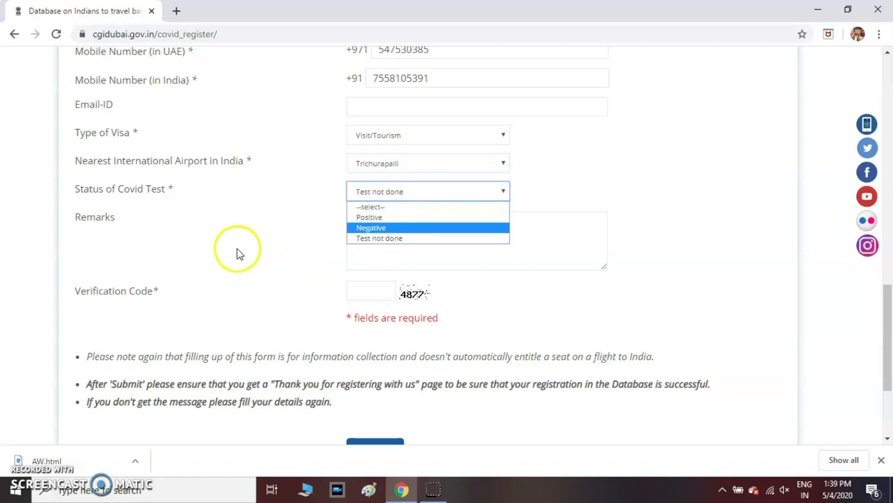
left_click(249, 240)
left_click(395, 222)
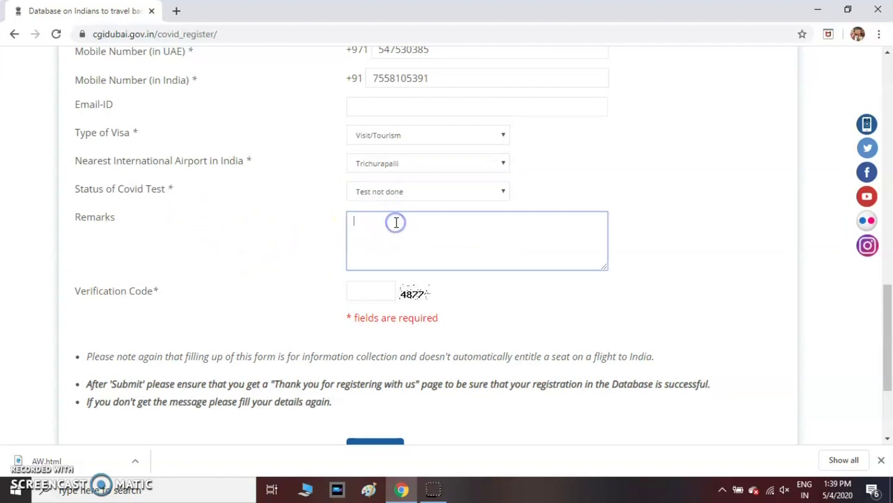
left_click(375, 295)
type("4877")
scroll(415, 297, "down", 3)
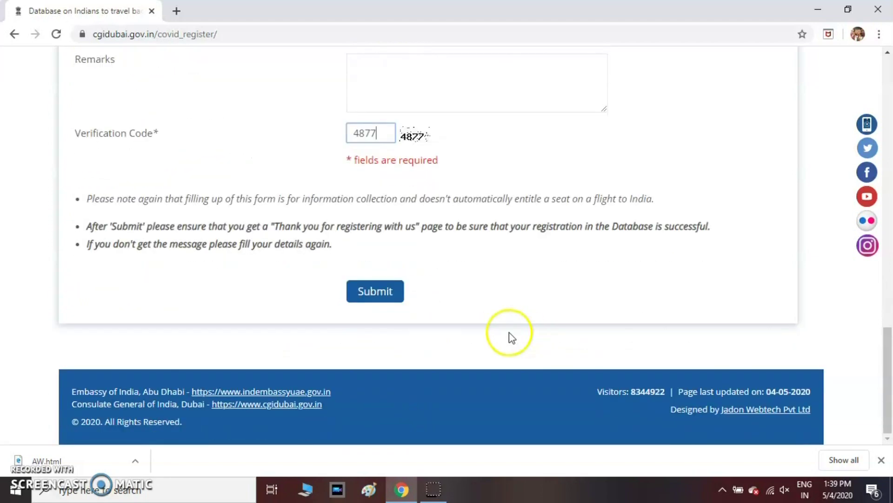
left_click(386, 297)
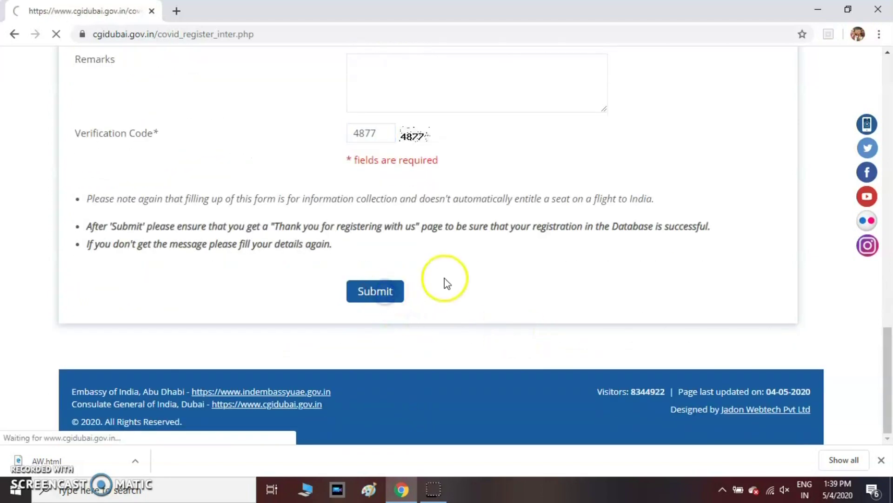